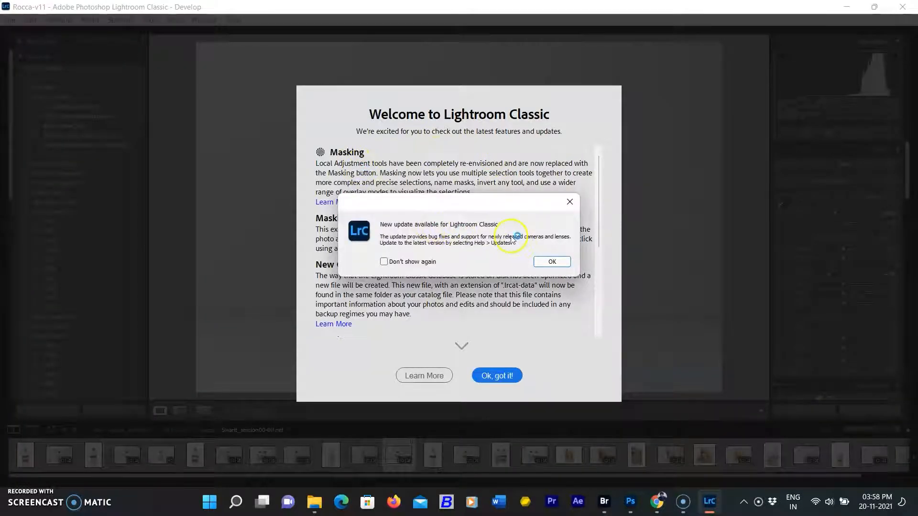
Step: Dismiss the startup notices and import only the photo of the blonde woman in the maroon top from the woman folder
click(498, 375)
click(497, 376)
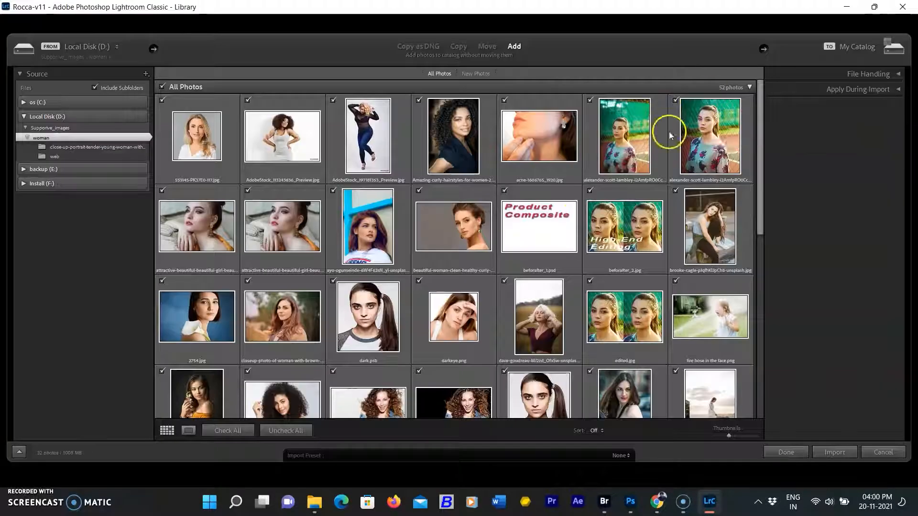
click(286, 431)
click(504, 280)
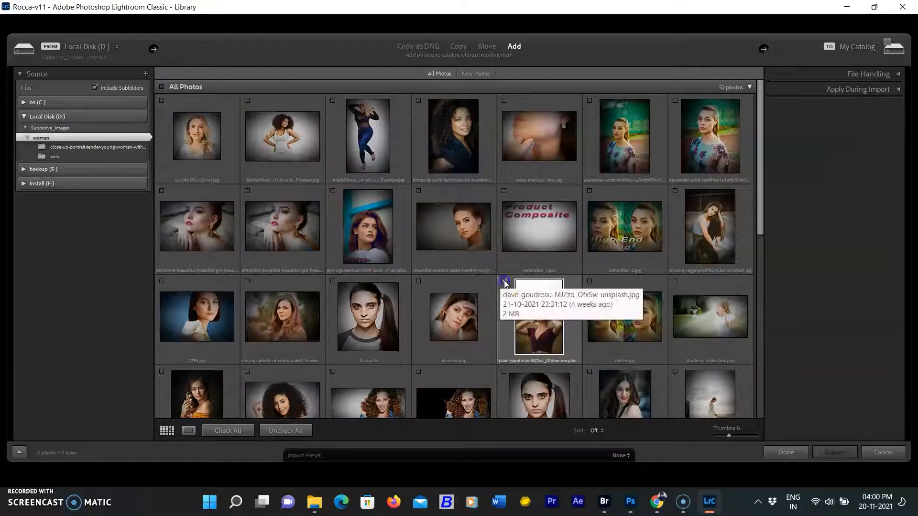
click(834, 452)
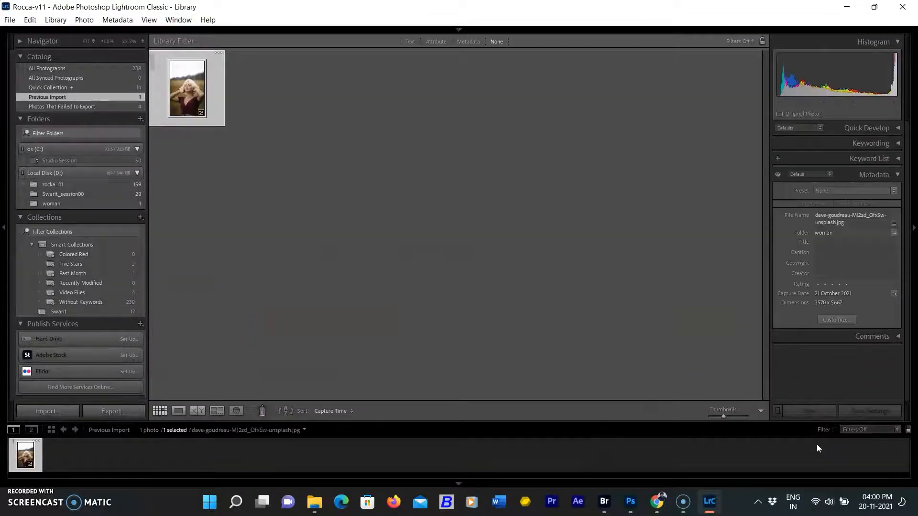
Step: Open the imported photo for developing, create a Select Subject mask and show its overlay
key(d)
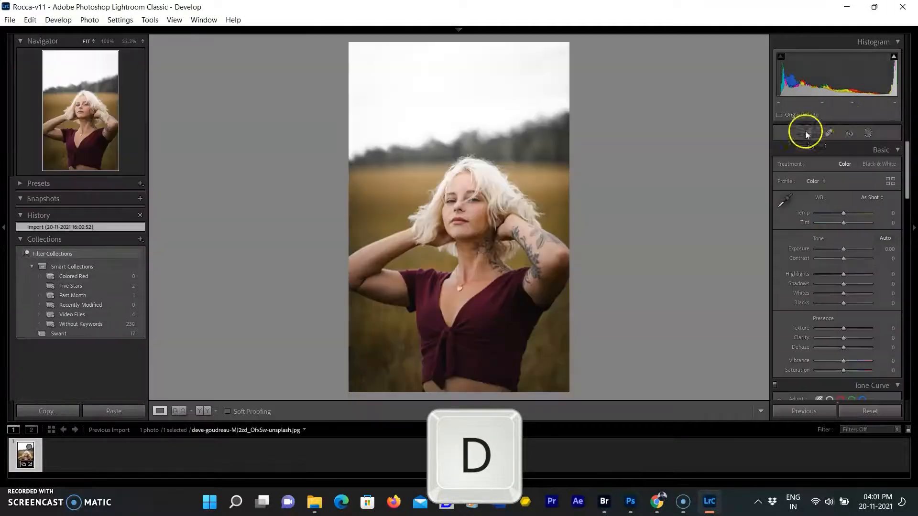
click(868, 133)
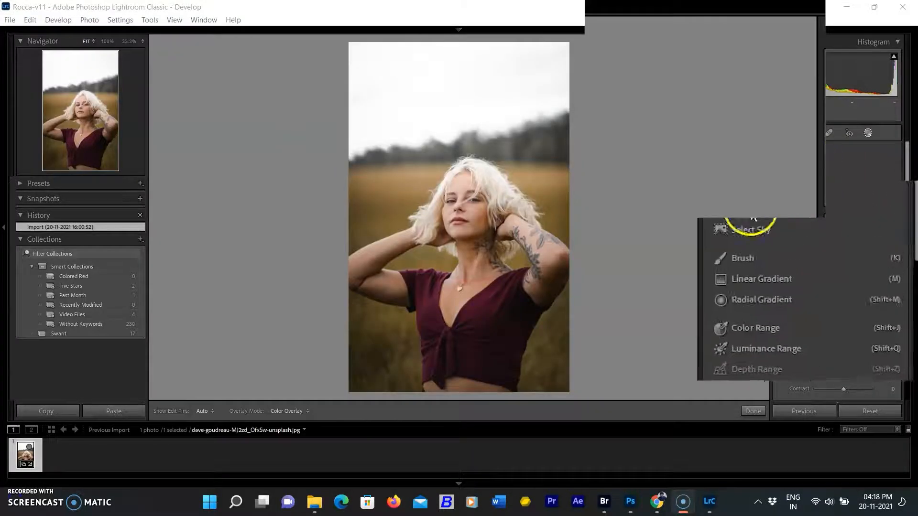
click(688, 263)
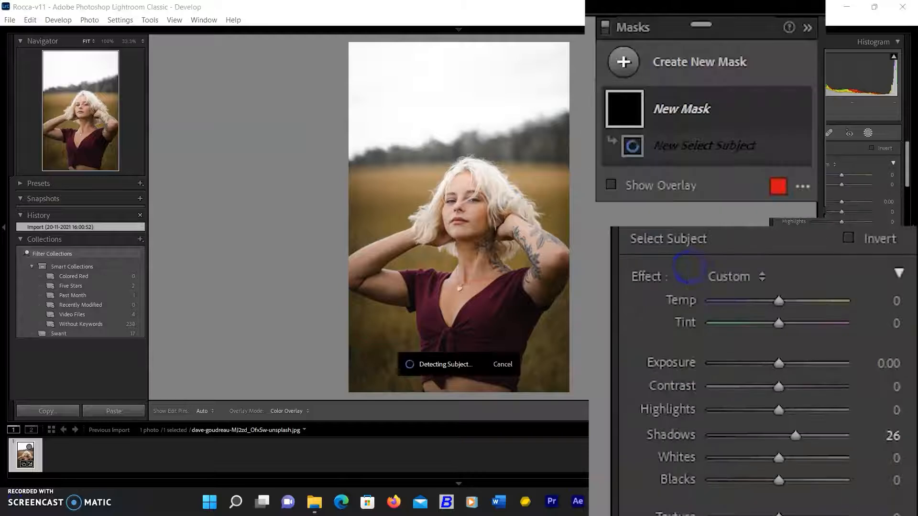
click(534, 372)
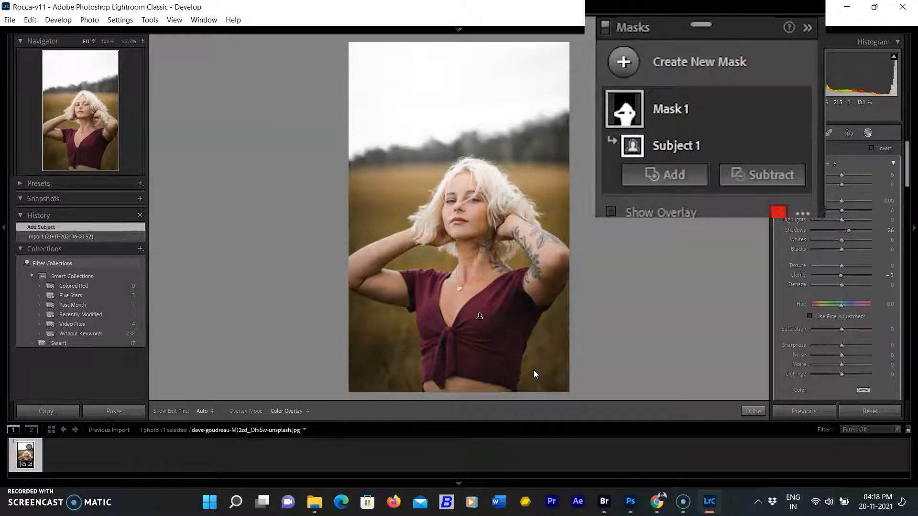
click(611, 211)
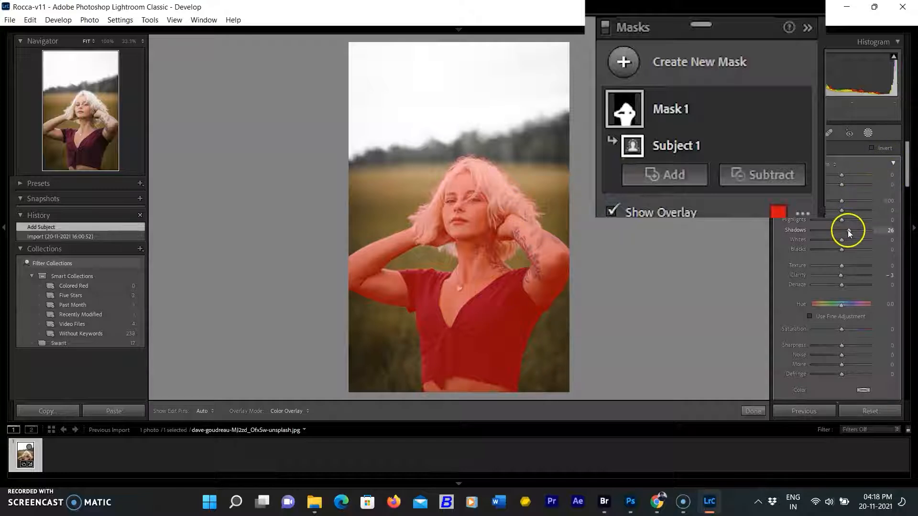
Step: Set the subject mask's adjustment Amount to 56 and reset its Clarity to 0
click(895, 165)
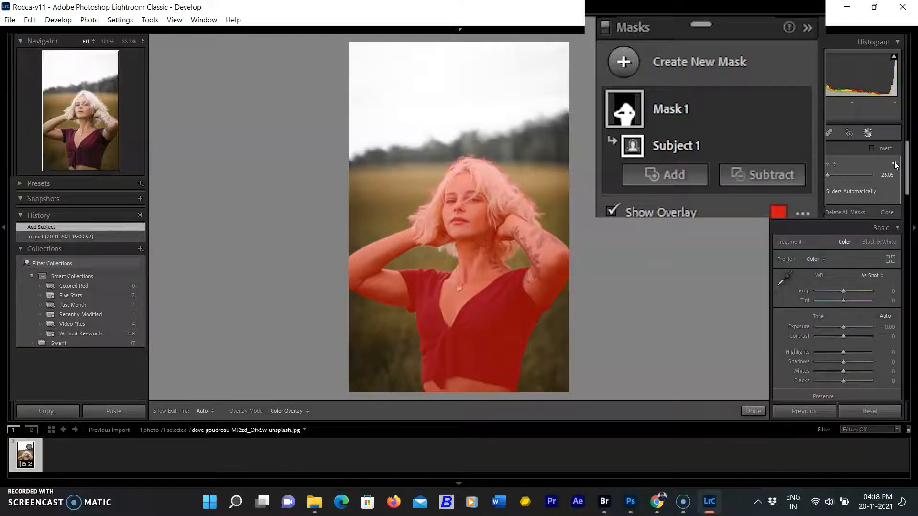
drag(779, 146, 790, 133)
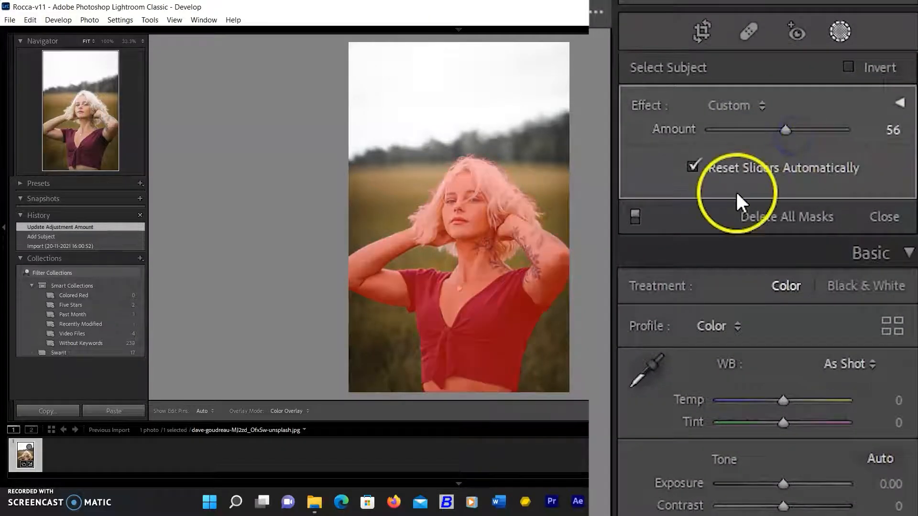
click(785, 129)
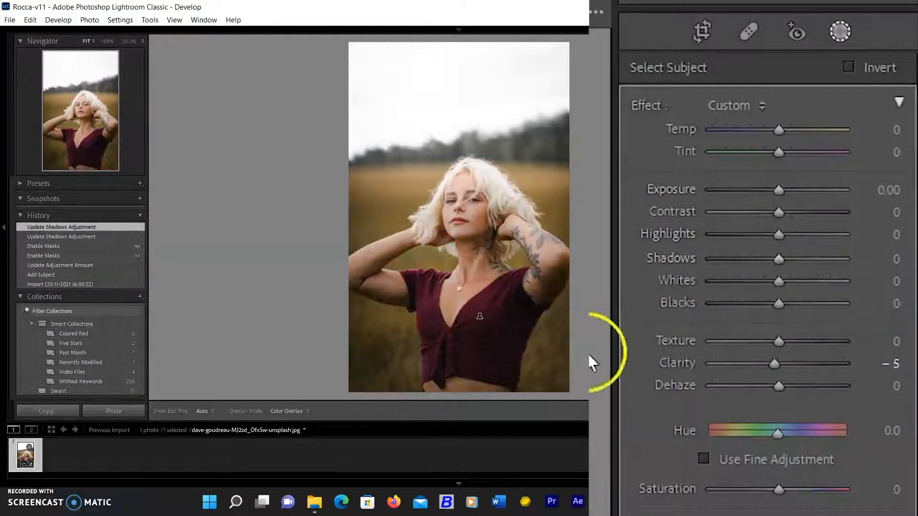
double_click(776, 365)
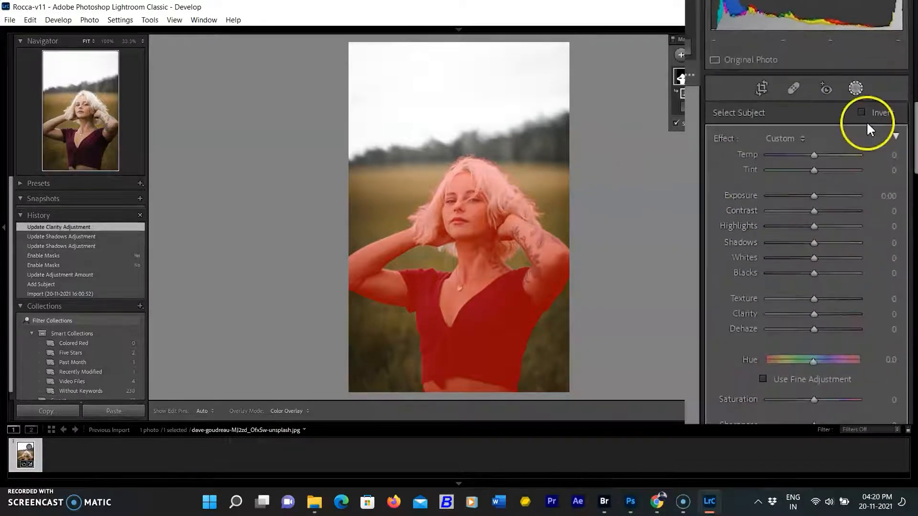
Step: Set the subject mask's Exposure to -0.03, Highlights to -19, Shadows to 58, Clarity to 14 and Dehaze to 28
click(859, 96)
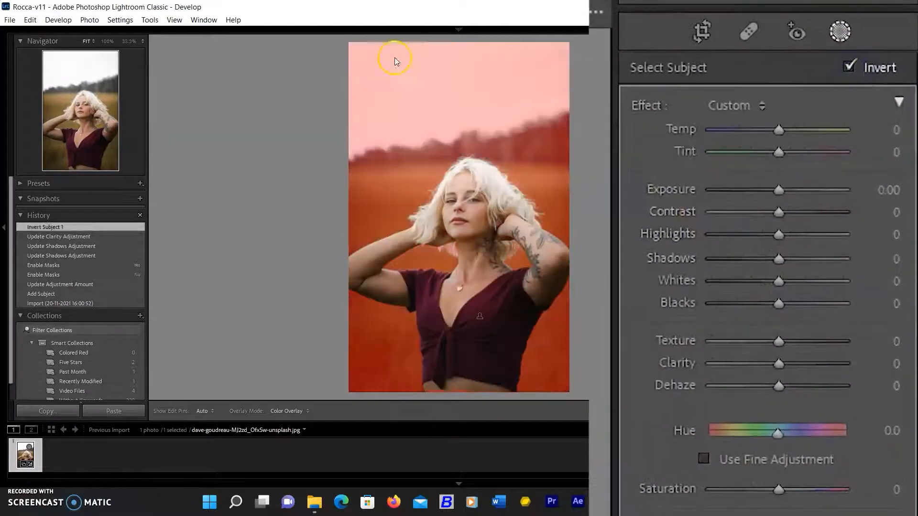
click(849, 67)
drag(779, 190, 777, 190)
drag(779, 259, 816, 258)
drag(742, 234, 760, 234)
drag(780, 363, 787, 364)
drag(779, 386, 774, 362)
scroll(624, 352, down, 3)
scroll(780, 334, up, 3)
Step: Invert the subject mask to cover the background, reset its Shadows to 0 and lower its Exposure
click(849, 67)
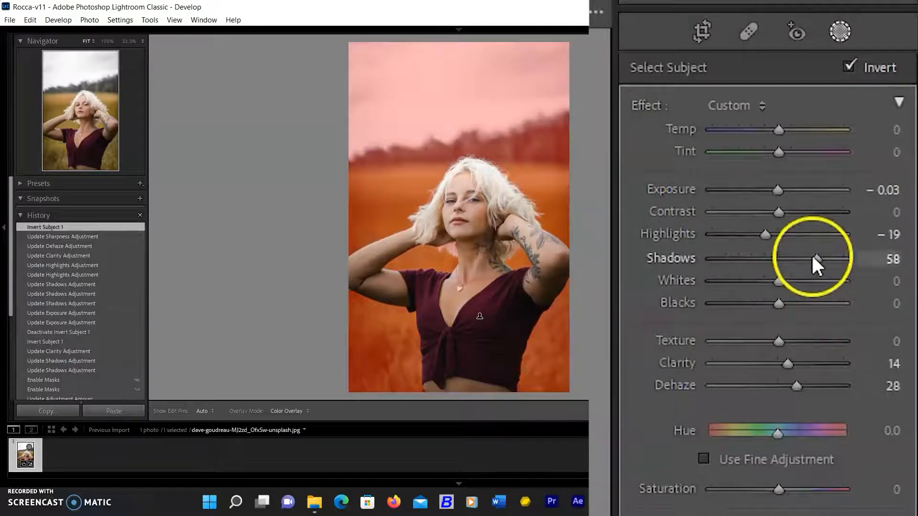
drag(815, 259, 780, 301)
click(753, 103)
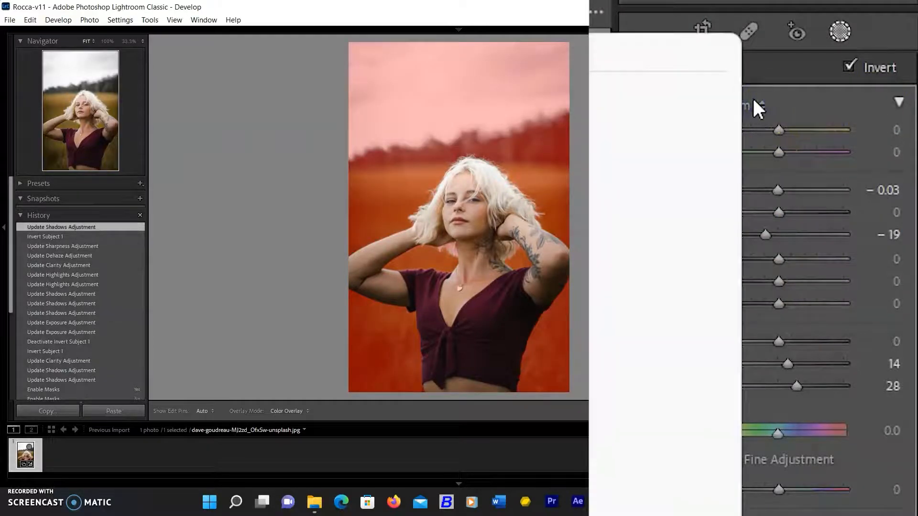
key(Escape)
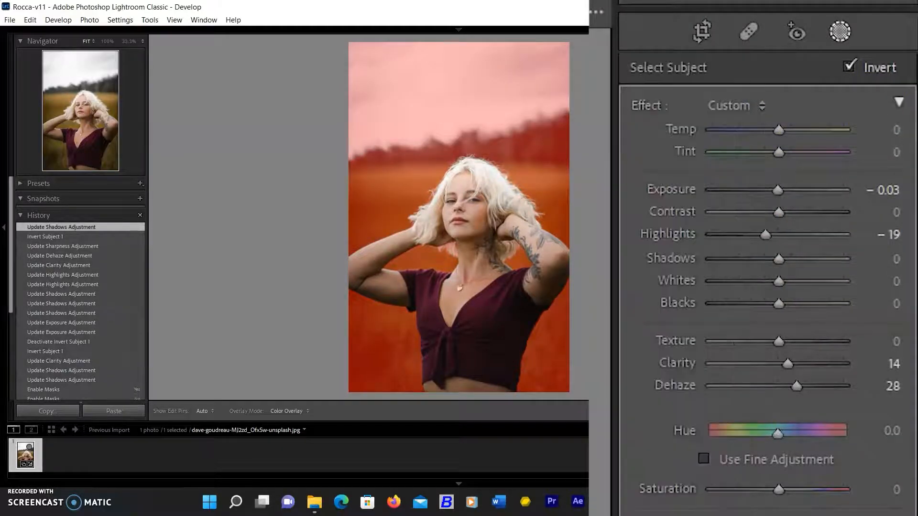
click(767, 186)
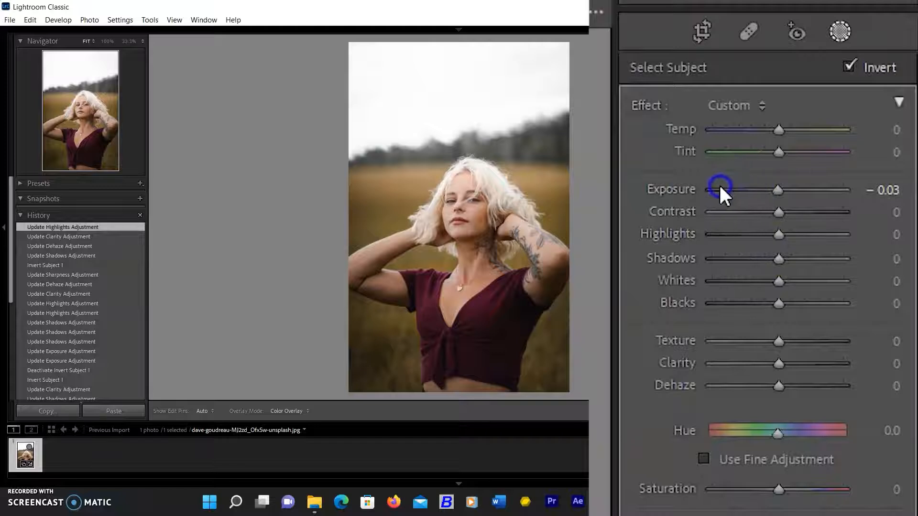
mouse_move(758, 190)
mouse_down()
mouse_move(722, 191)
mouse_move(757, 189)
mouse_up()
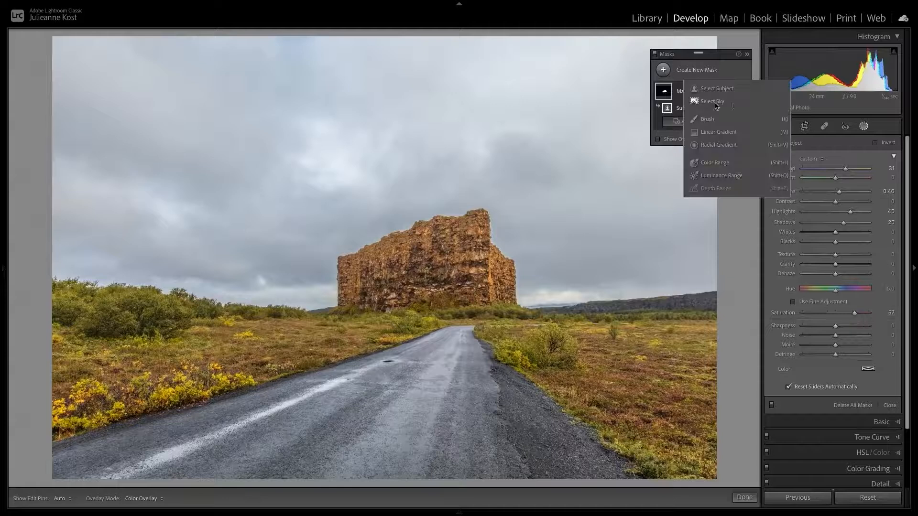
Step: Create a sky mask on the landscape photo with Clarity 31, Dehaze 29, Saturation -75 and Noise 86
click(716, 102)
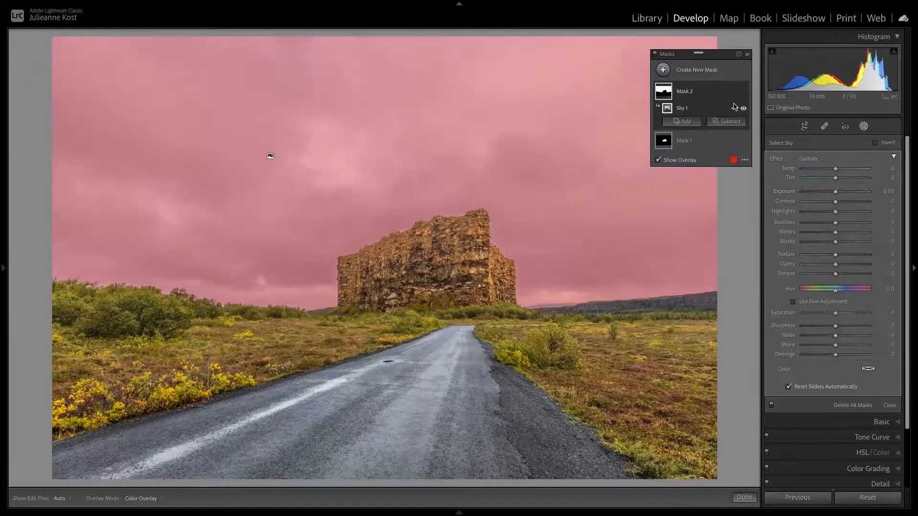
drag(835, 264, 845, 273)
drag(835, 313, 811, 313)
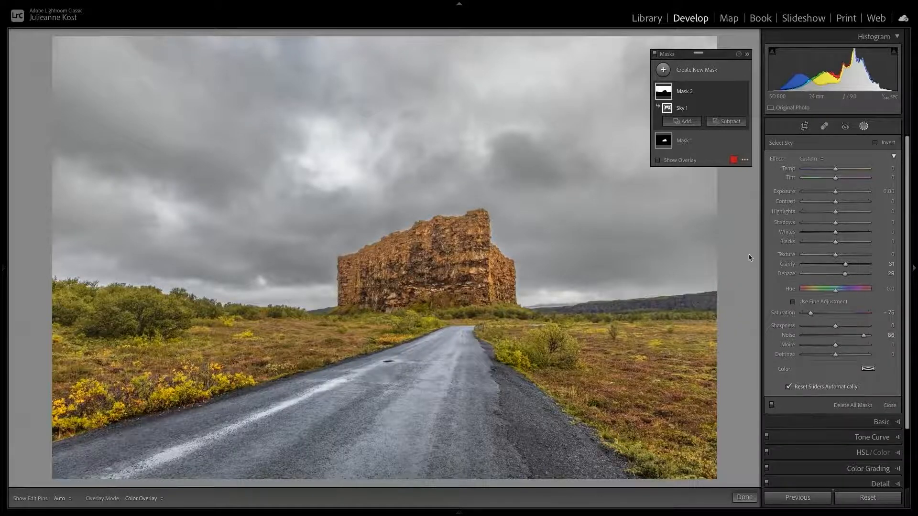
Step: Create a sky mask on the portrait, add some Dehaze, and set Exposure to -0.71 and Hue to 49.4
click(663, 70)
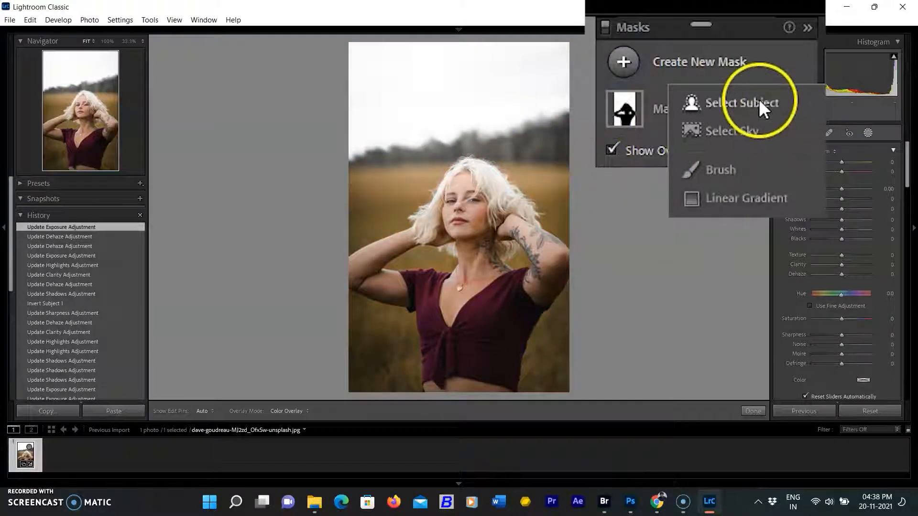
click(701, 129)
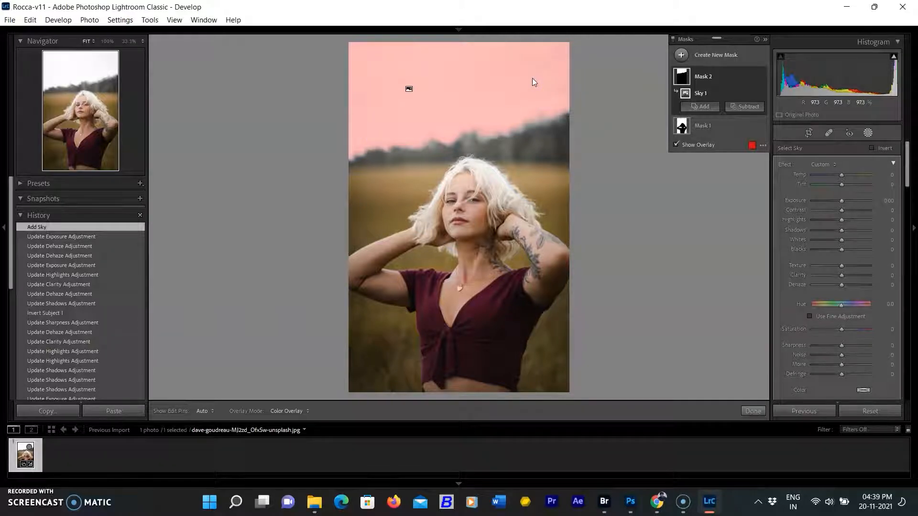
drag(841, 285, 853, 285)
drag(854, 285, 849, 285)
drag(841, 201, 836, 201)
drag(774, 430, 795, 431)
Step: Set the sky mask's Dehaze to 18, Clarity and Texture to -100, Shadows to -73 and Highlights to -51, and readjust Exposure
drag(798, 386, 712, 364)
drag(778, 341, 721, 341)
drag(779, 259, 730, 258)
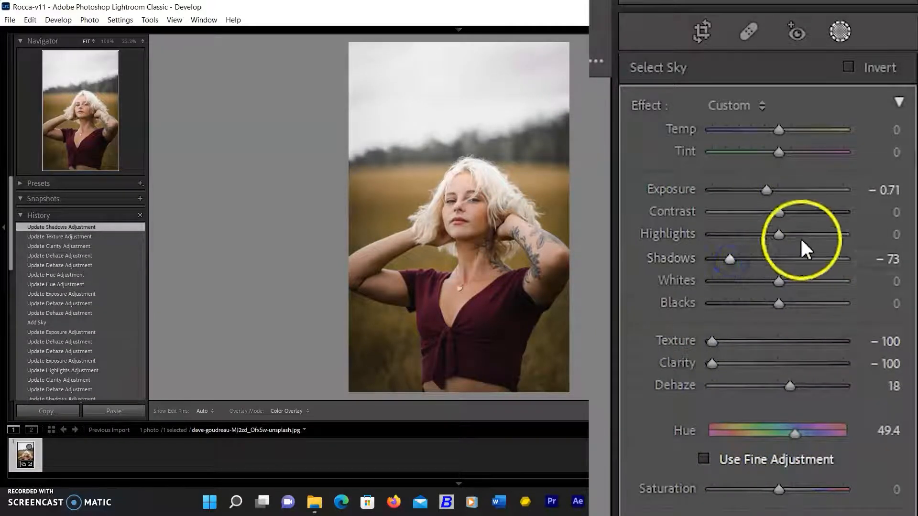
drag(779, 235, 742, 234)
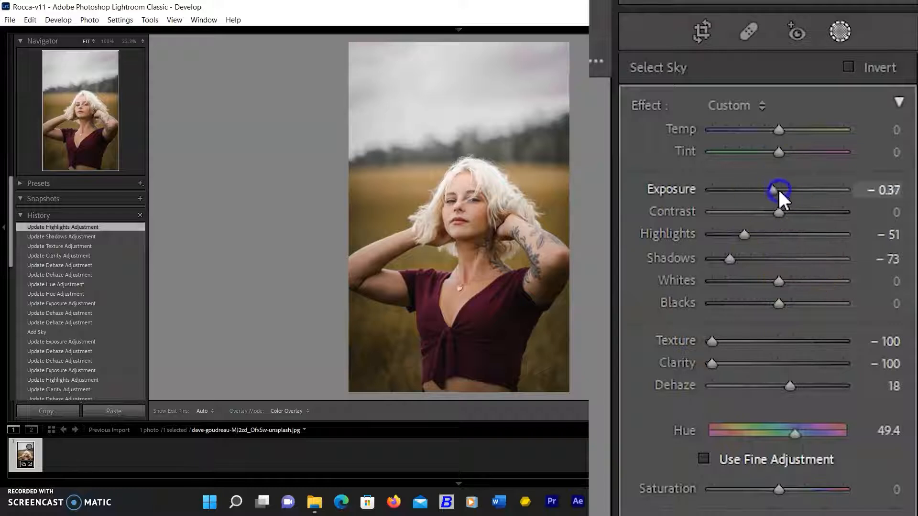
drag(767, 190, 762, 189)
Step: Pick a tint colour for the sky mask with the mask's colour picker
scroll(719, 510, down, 5)
click(829, 301)
mouse_move(436, 371)
mouse_down()
mouse_move(434, 396)
mouse_move(453, 404)
mouse_move(412, 406)
mouse_move(511, 405)
mouse_move(406, 448)
mouse_up()
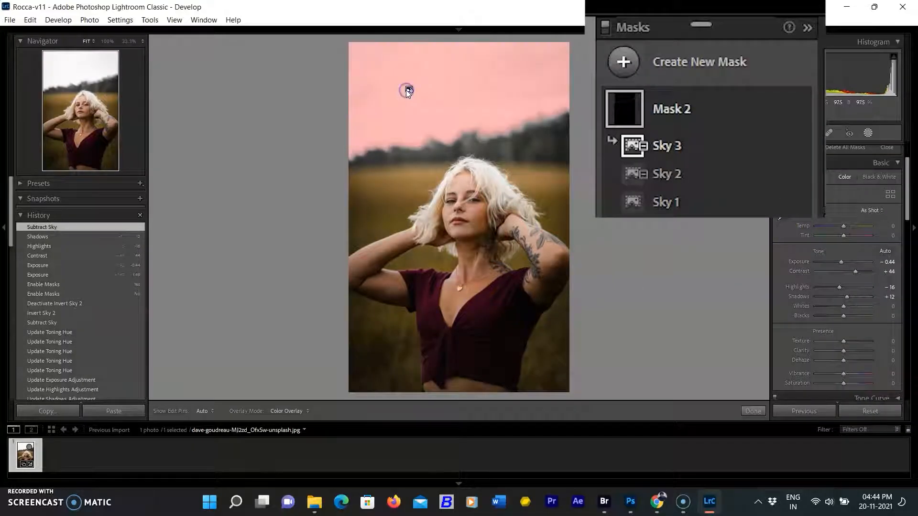
Step: Try to convert the Sky 3 mask component to Add, and compare the before and after versions of the photo
right_click(406, 91)
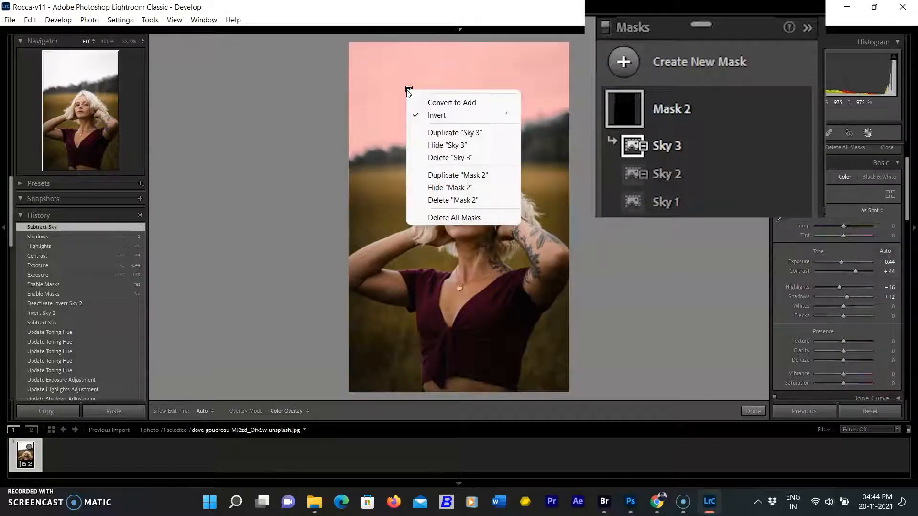
click(432, 102)
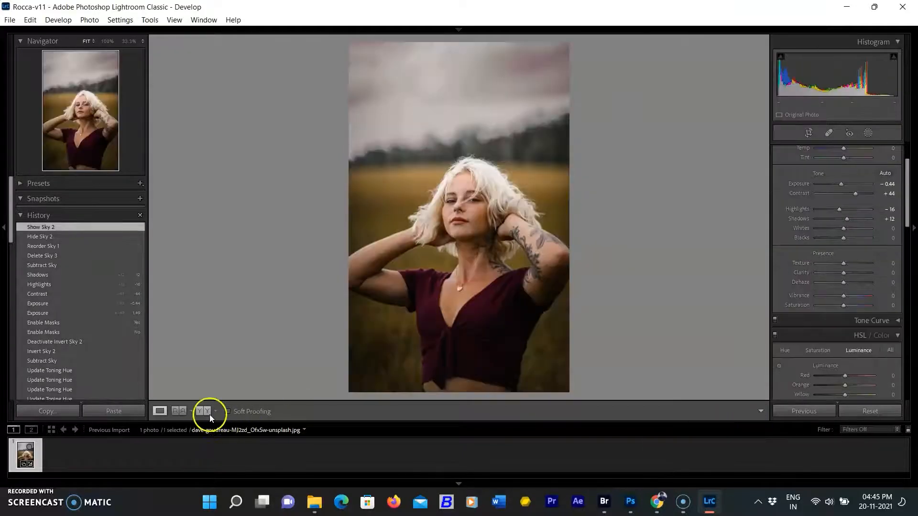
click(203, 413)
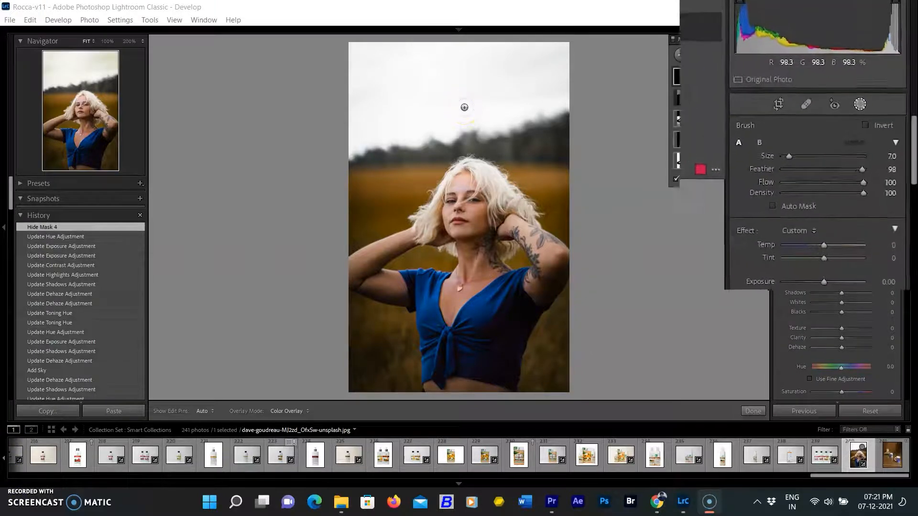
Step: Paint brush mask strokes on the cheek and jaw with Feather at 22, 55 and finally 90
mouse_move(756, 138)
mouse_down()
mouse_move(800, 138)
mouse_move(727, 125)
mouse_move(745, 122)
mouse_move(718, 135)
mouse_up()
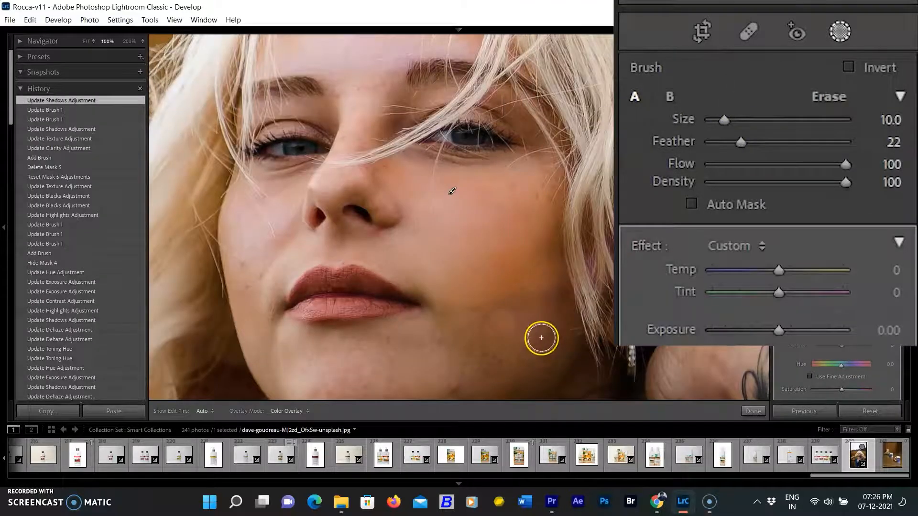
drag(746, 141, 785, 142)
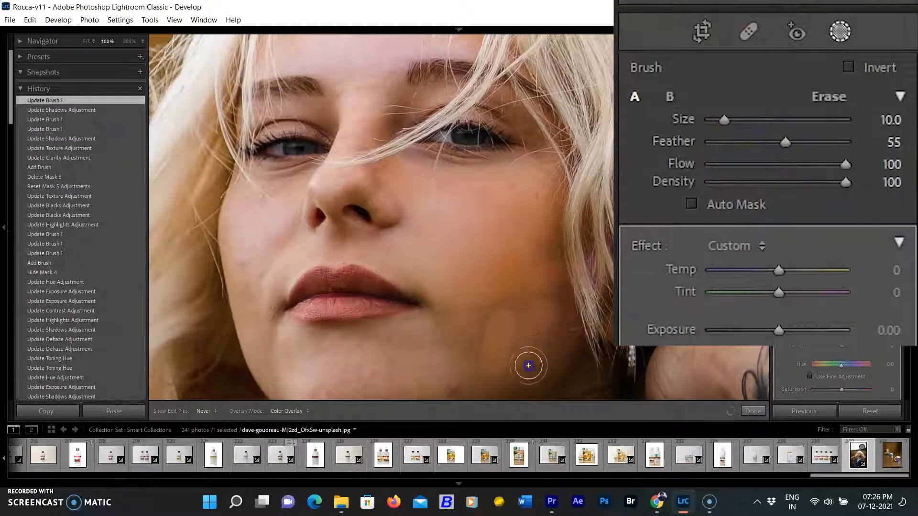
click(822, 141)
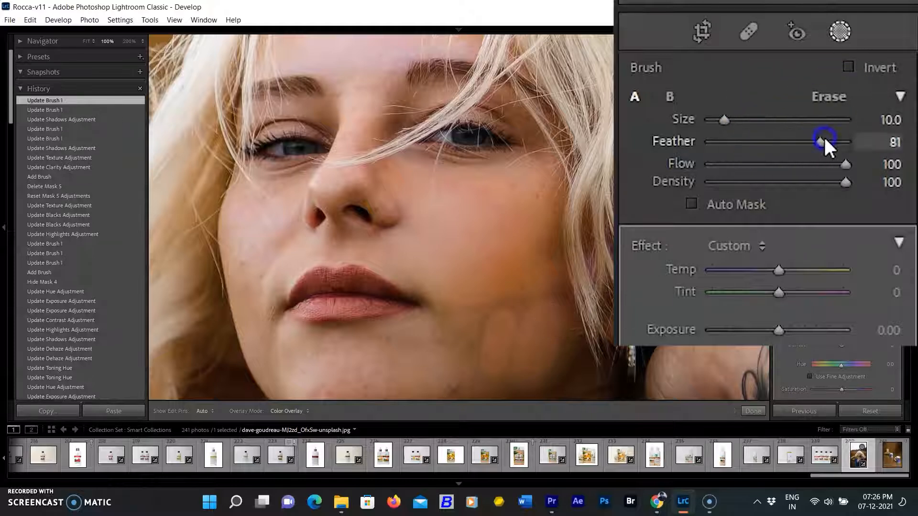
drag(835, 139, 835, 139)
mouse_move(451, 327)
mouse_down()
mouse_move(445, 370)
mouse_move(458, 322)
mouse_move(427, 385)
mouse_move(460, 315)
mouse_move(440, 383)
mouse_up()
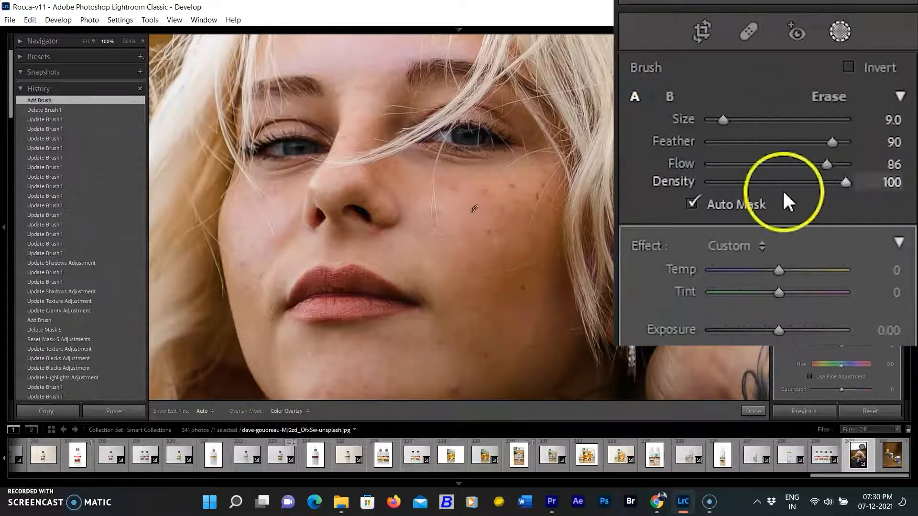
Step: Paint mask strokes over the cheek and jaw at Flow 76 with several Density settings, and enable Auto Mask for the brush
drag(470, 194, 480, 299)
mouse_move(826, 164)
mouse_down()
mouse_move(743, 183)
mouse_move(763, 181)
mouse_up()
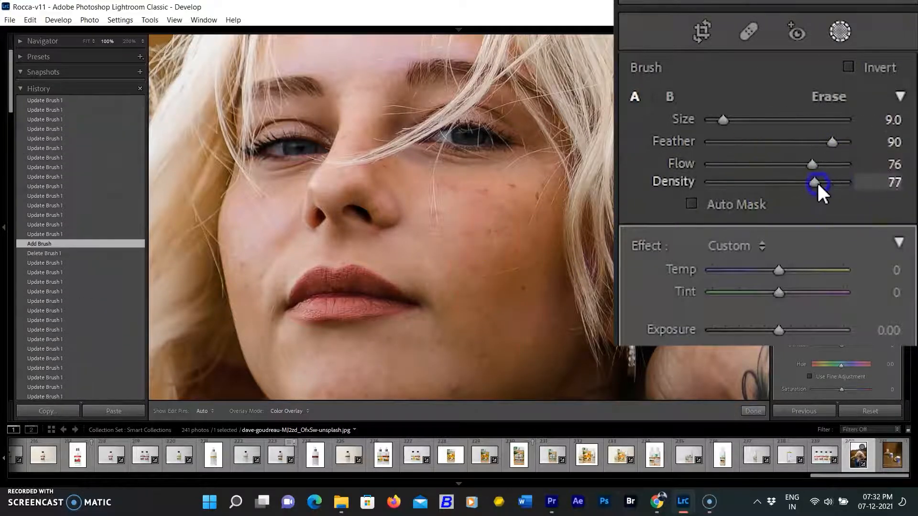
drag(817, 182, 832, 181)
drag(474, 291, 498, 180)
drag(831, 182, 761, 183)
drag(531, 344, 596, 340)
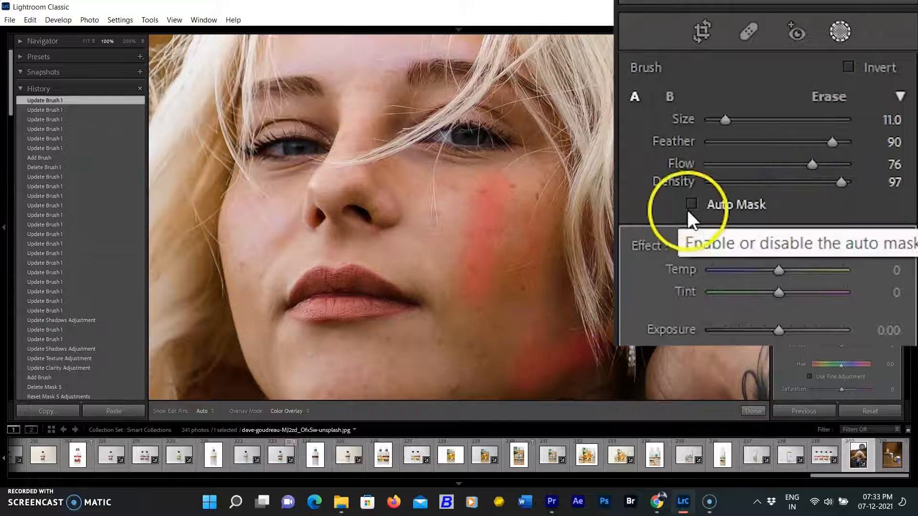
click(691, 204)
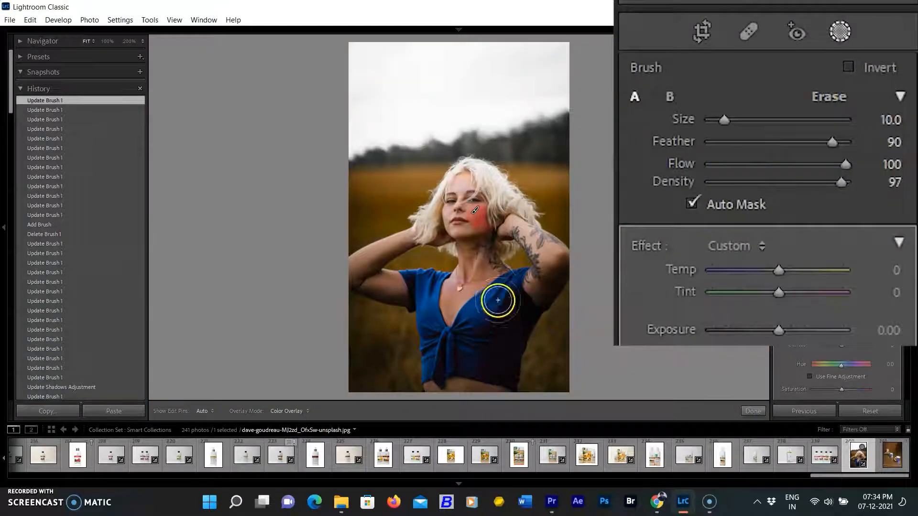
Step: Paint over the blue top with Auto Mask enabled, and undo a trial brush stroke on the sky of the maroon-top portrait
mouse_move(500, 302)
mouse_down()
mouse_move(484, 327)
mouse_move(488, 285)
mouse_move(426, 293)
mouse_move(466, 364)
mouse_up()
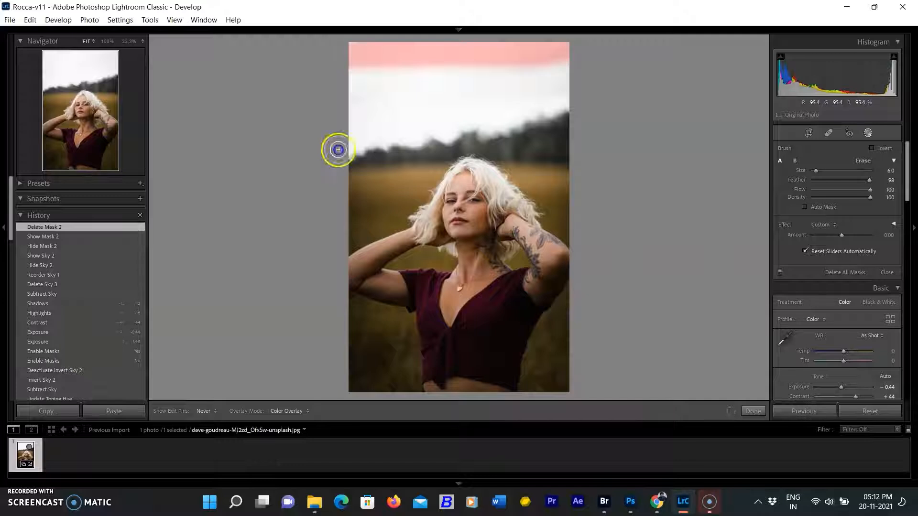
mouse_move(338, 149)
mouse_down()
mouse_move(555, 76)
mouse_move(483, 112)
mouse_move(527, 119)
mouse_move(480, 73)
mouse_move(486, 95)
mouse_up()
key(ctrl+z)
Step: Paint a brush mask over the facial skin around the nose, cheeks and chin, reducing the brush size for the finer areas
drag(411, 134, 409, 115)
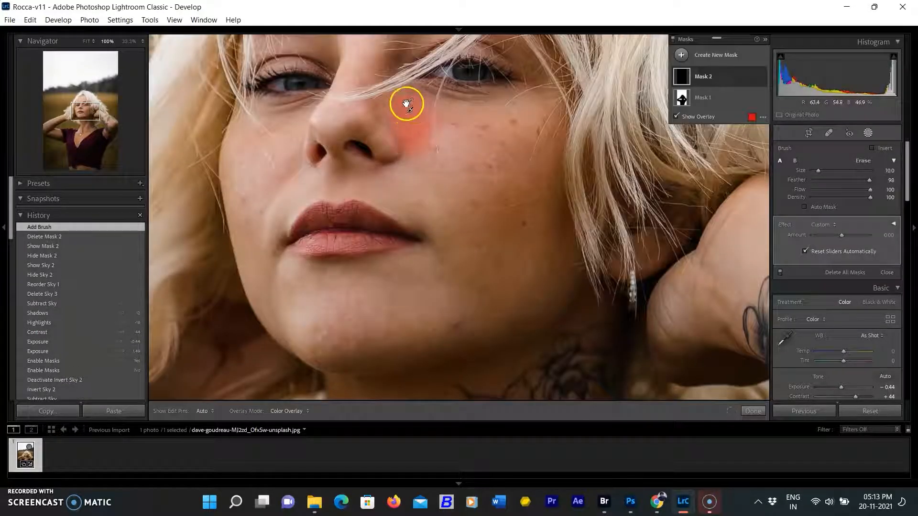
mouse_move(465, 160)
mouse_down()
mouse_move(485, 123)
mouse_move(451, 209)
mouse_move(506, 234)
mouse_move(517, 271)
mouse_move(534, 134)
mouse_move(491, 316)
mouse_move(337, 342)
mouse_move(312, 321)
mouse_move(378, 299)
mouse_move(244, 234)
mouse_move(247, 138)
mouse_move(282, 129)
mouse_move(247, 221)
mouse_move(253, 228)
mouse_move(386, 186)
mouse_move(401, 207)
mouse_up()
mouse_move(341, 88)
mouse_down()
mouse_move(385, 104)
mouse_move(480, 288)
mouse_move(284, 323)
mouse_move(293, 352)
mouse_up()
click(274, 334)
key(bracketleft)
key(bracketleft)
key(bracketleft)
drag(395, 158, 388, 151)
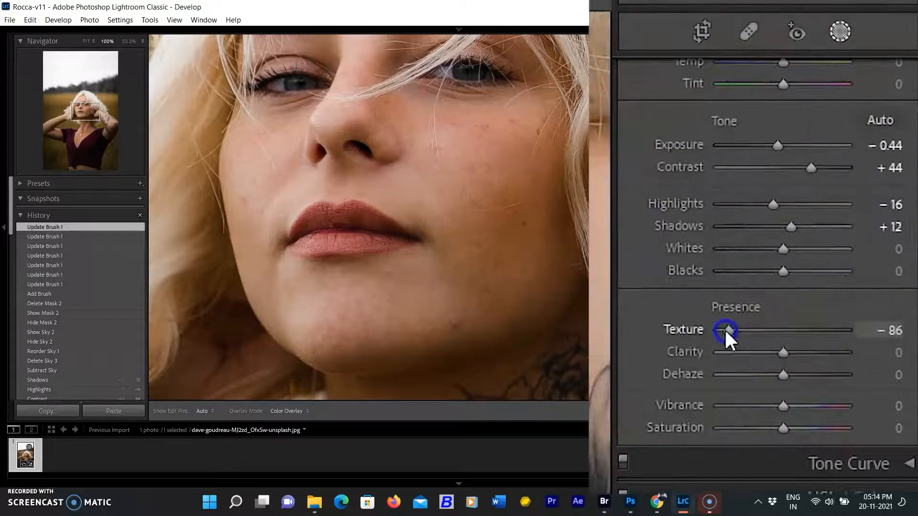
Step: Lower Texture to soften the skin, and compare the before and after versions of the portrait
drag(726, 331, 741, 328)
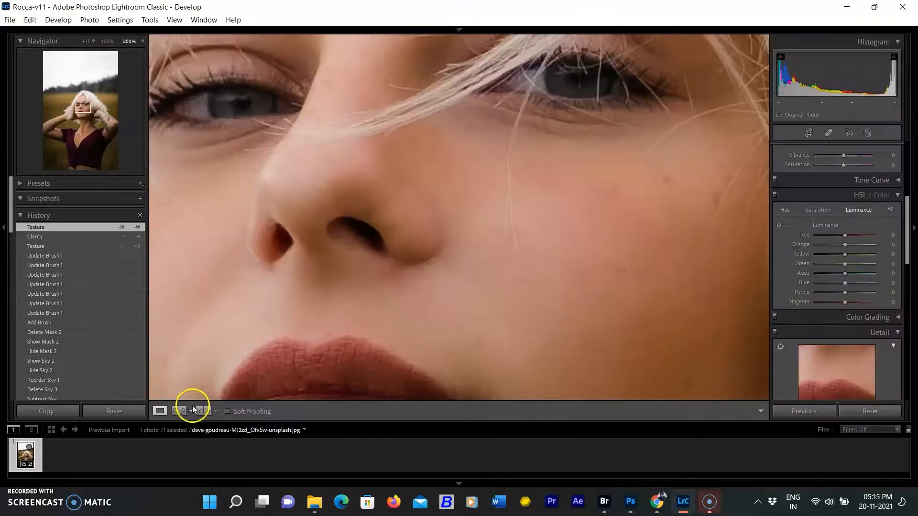
click(207, 413)
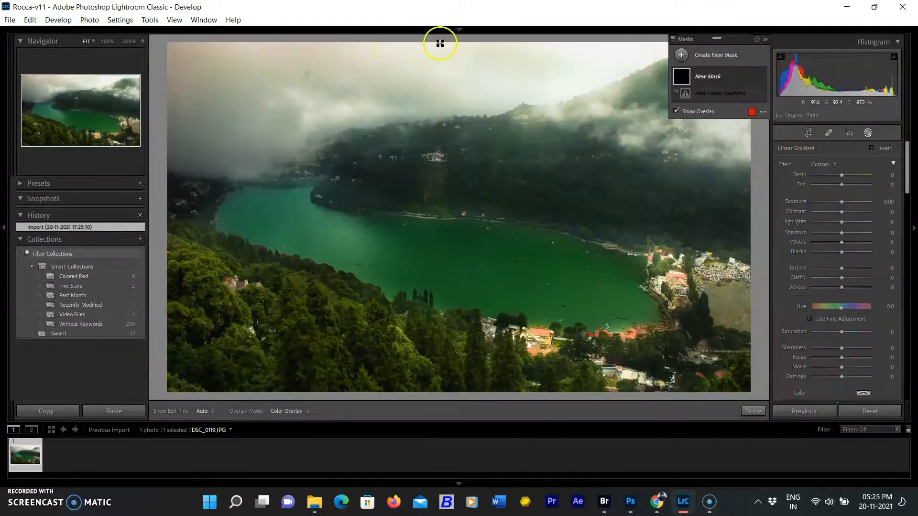
Step: Draw a linear gradient mask from the lake photo's top edge down to the water and set Exposure −0.91, Dehaze 24 and Highlights 4
drag(440, 45, 438, 214)
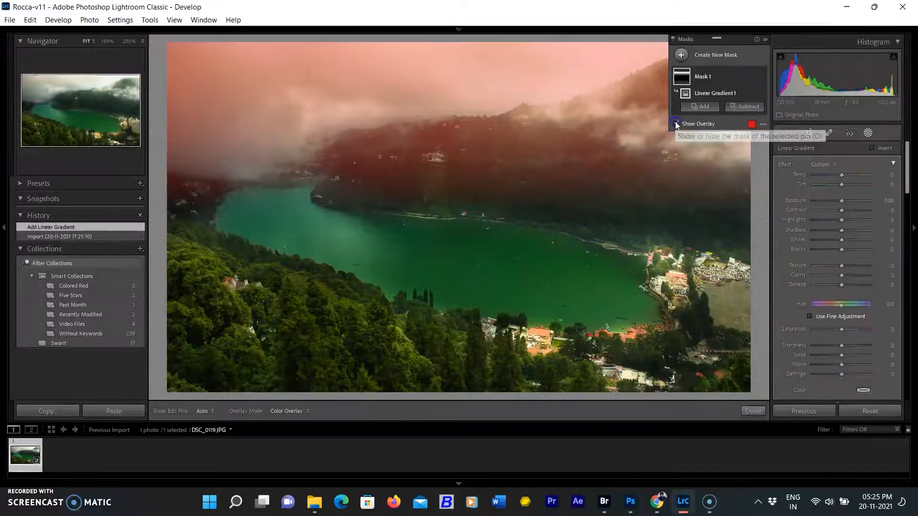
click(676, 123)
drag(842, 200, 835, 205)
drag(838, 286, 848, 285)
mouse_move(841, 223)
mouse_down()
mouse_move(855, 219)
mouse_move(842, 223)
mouse_up()
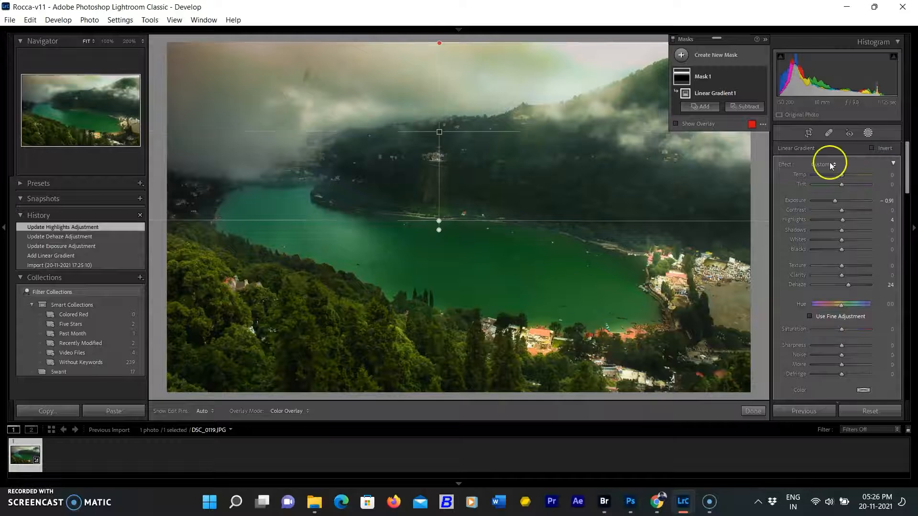
Step: Reset the linear gradient mask's adjustments, show its overlay and delete Linear Gradient 1
double_click(784, 164)
key(o)
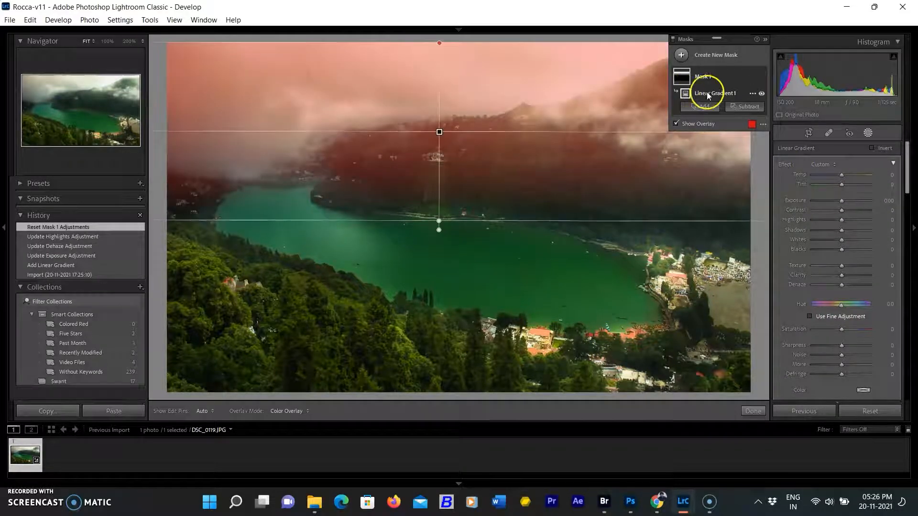
click(749, 90)
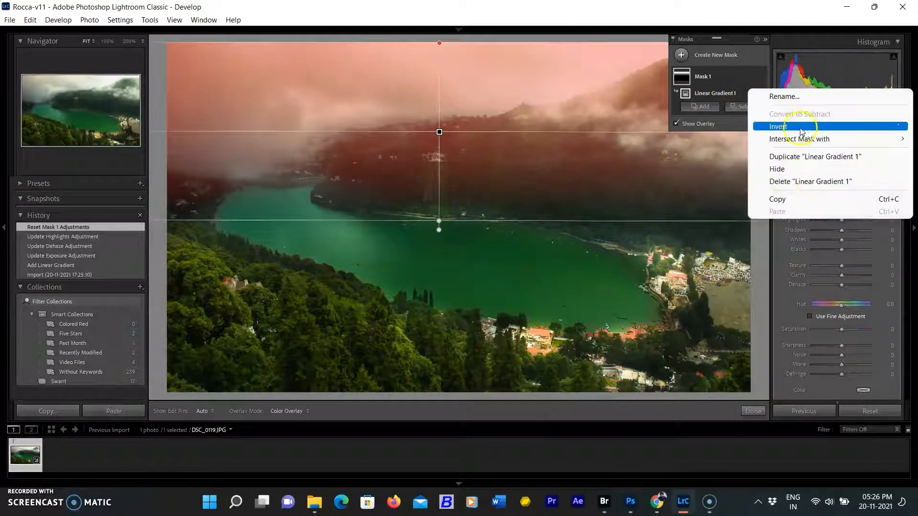
click(812, 200)
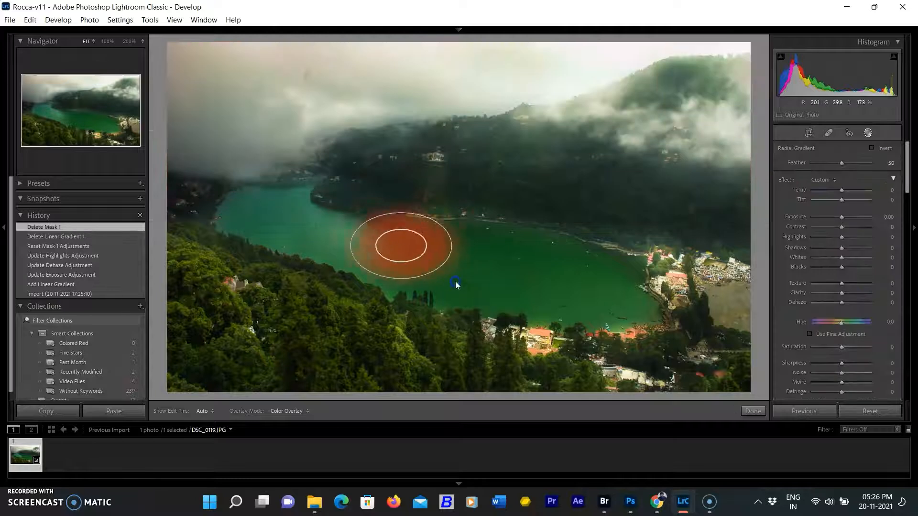
Step: Draw a radial gradient mask on the lake photo, and resize, rotate and move it over the hillside and misty slope
drag(454, 283, 514, 265)
drag(462, 258, 763, 214)
drag(681, 224, 687, 217)
drag(550, 186, 705, 89)
drag(627, 190, 602, 185)
drag(666, 198, 585, 202)
drag(521, 183, 526, 184)
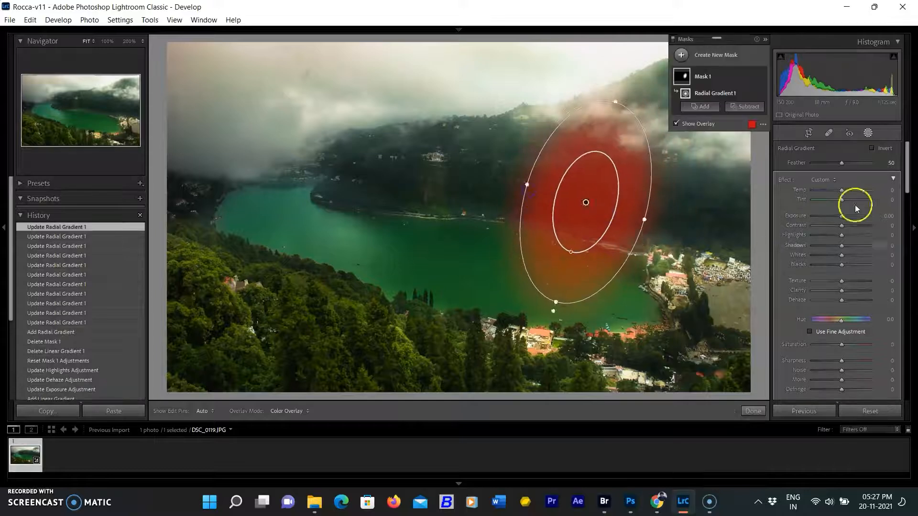
Step: Hide the radial gradient's overlay, set its Exposure to 0.77 and warm its Temp slightly
click(676, 123)
drag(842, 216, 848, 222)
drag(841, 190, 842, 192)
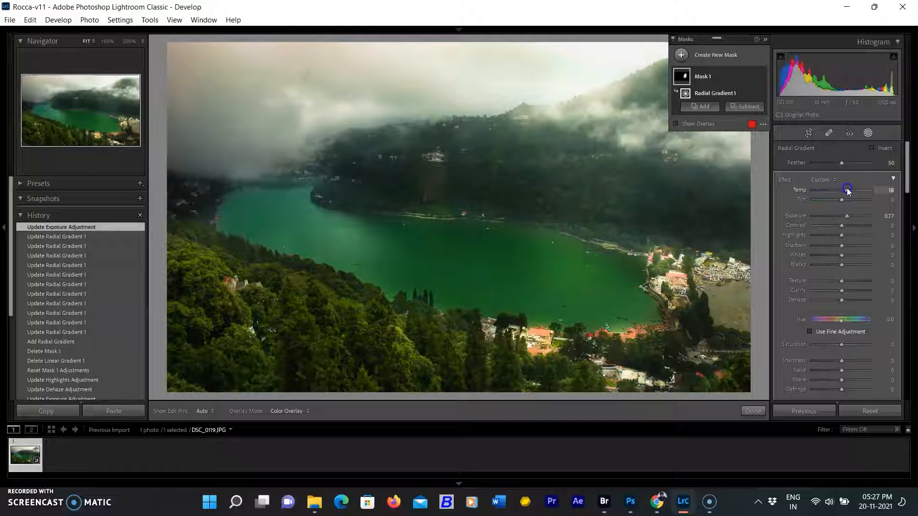
Step: Finish the radial gradient mask and compare the before and after versions of the lake photo up close
click(753, 411)
click(203, 411)
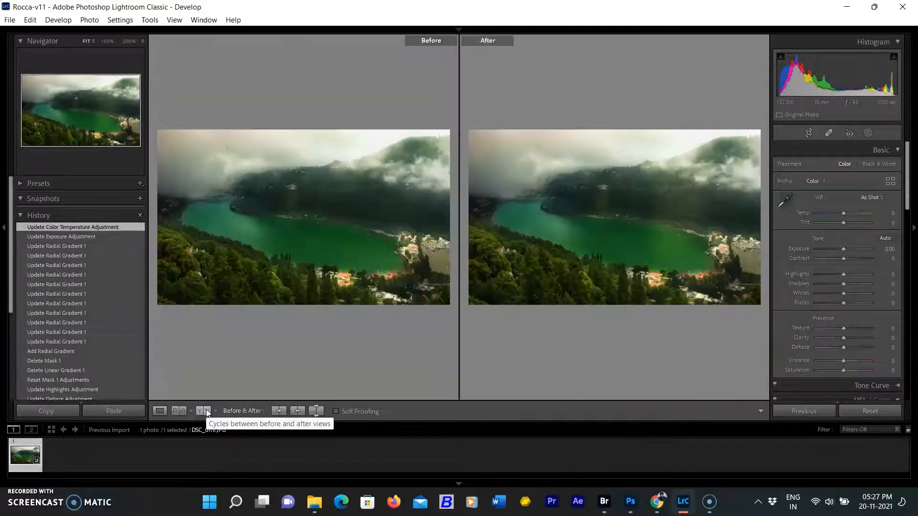
click(108, 41)
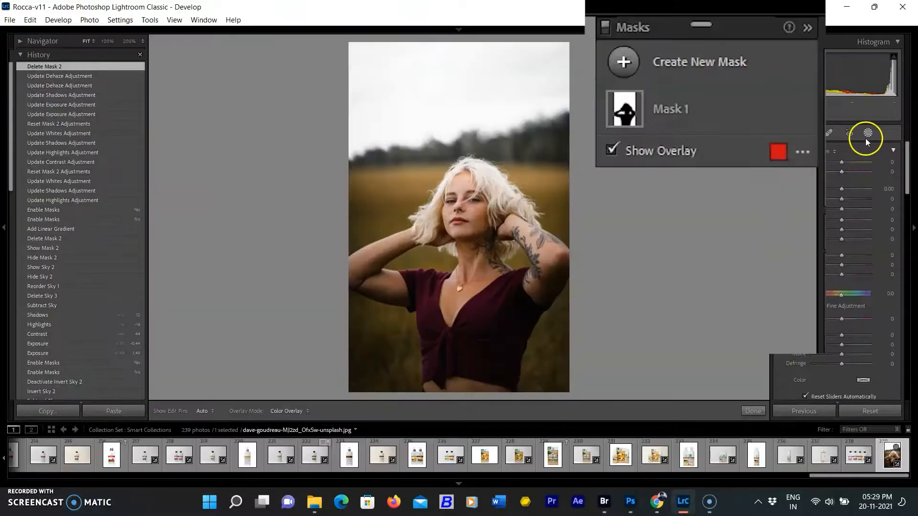
Step: Create a Color Range mask on the portrait, sampling the maroon top
click(628, 67)
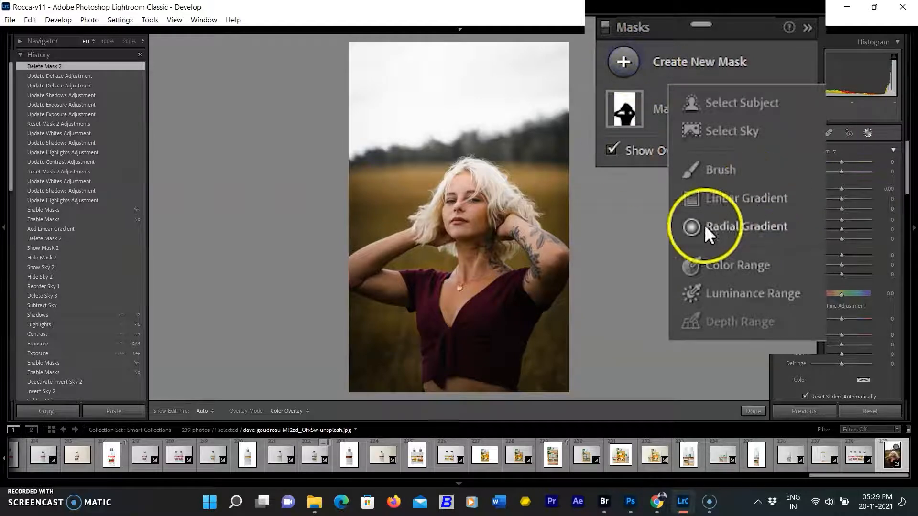
click(745, 262)
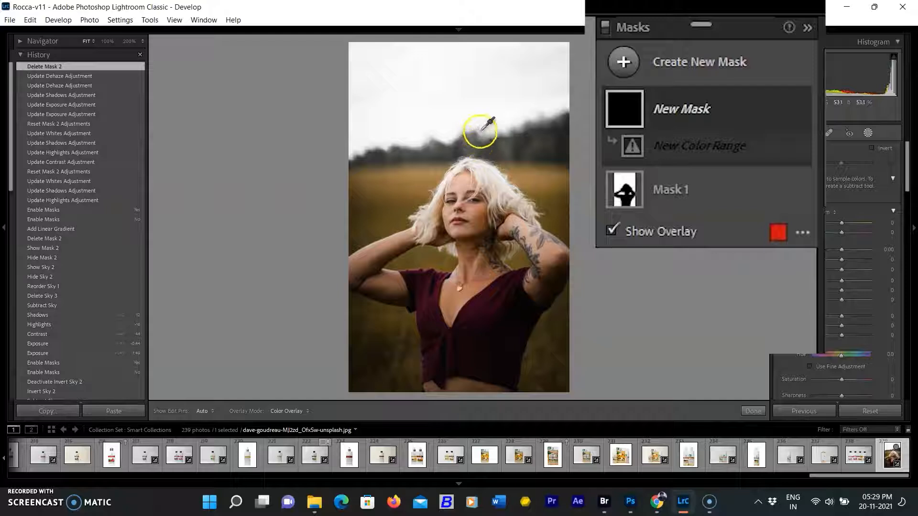
click(427, 305)
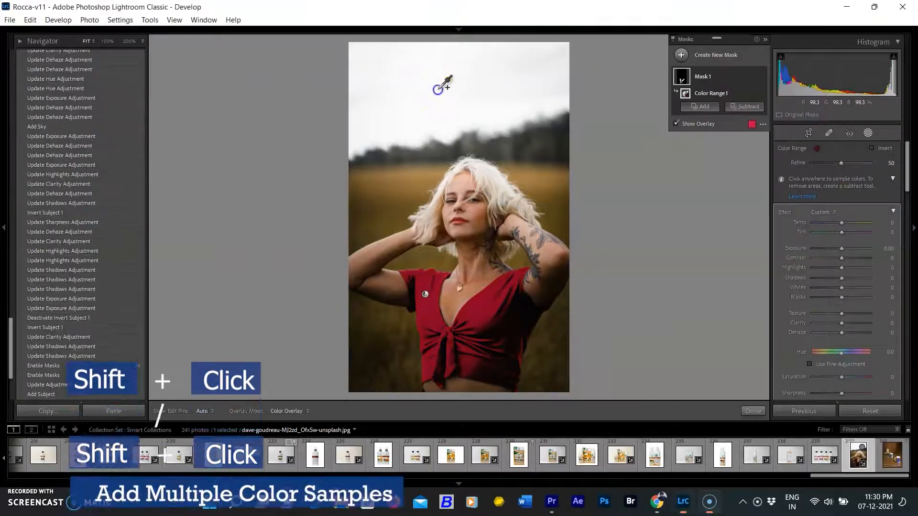
Step: Add further colour samples to the Color Range mask from the sky, the field, the treeline and the skin
shift+click(442, 84)
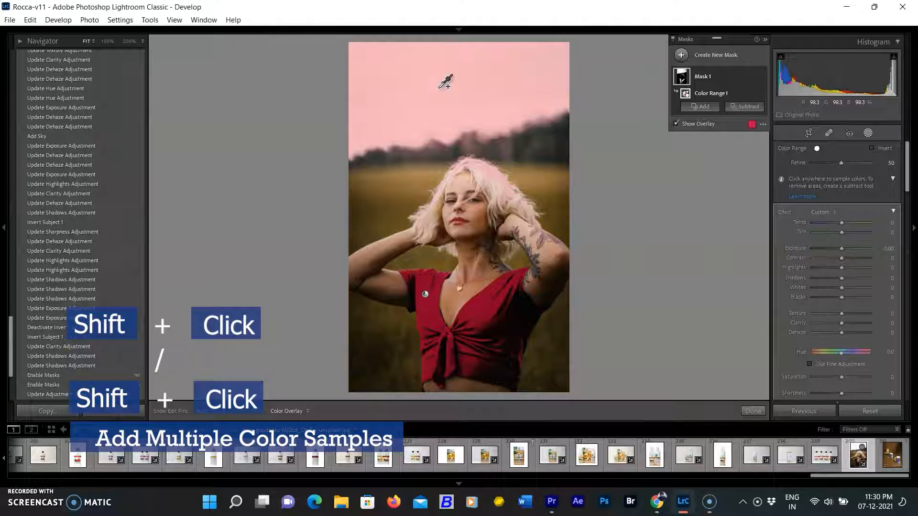
shift+click(385, 181)
shift+click(551, 138)
shift+click(467, 284)
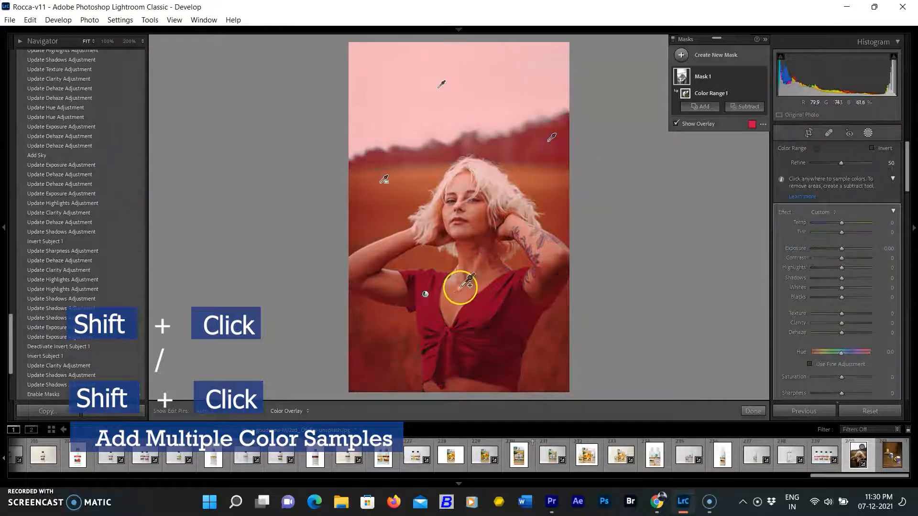
shift+click(468, 208)
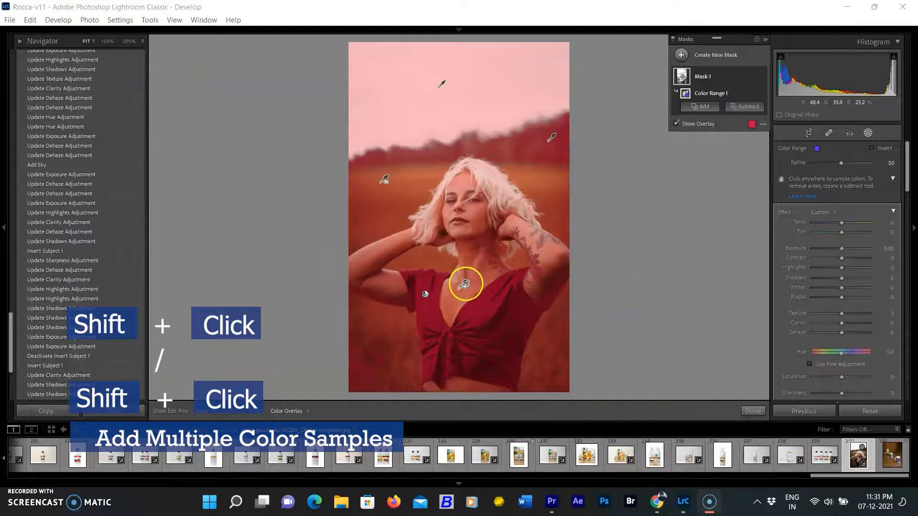
Step: Remove the colour samples on the chest, the field and the treeline from the Color Range mask
alt+click(464, 286)
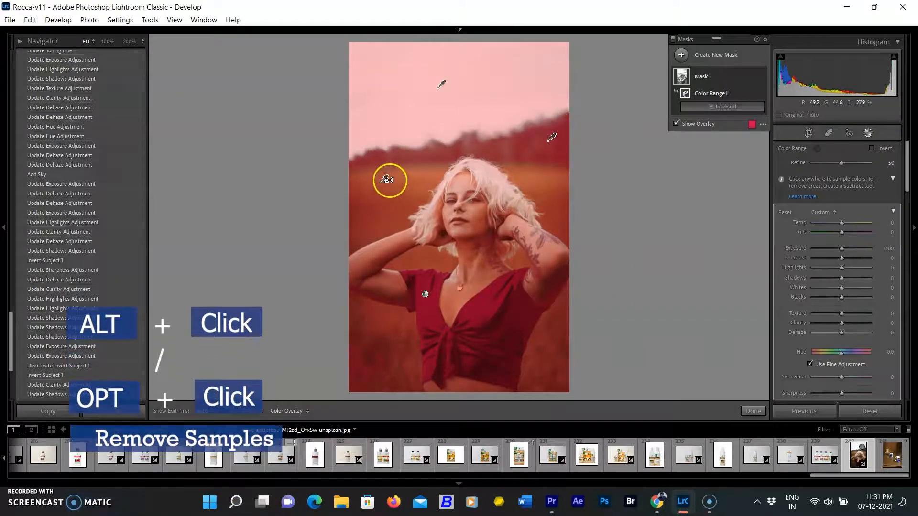
alt+click(383, 179)
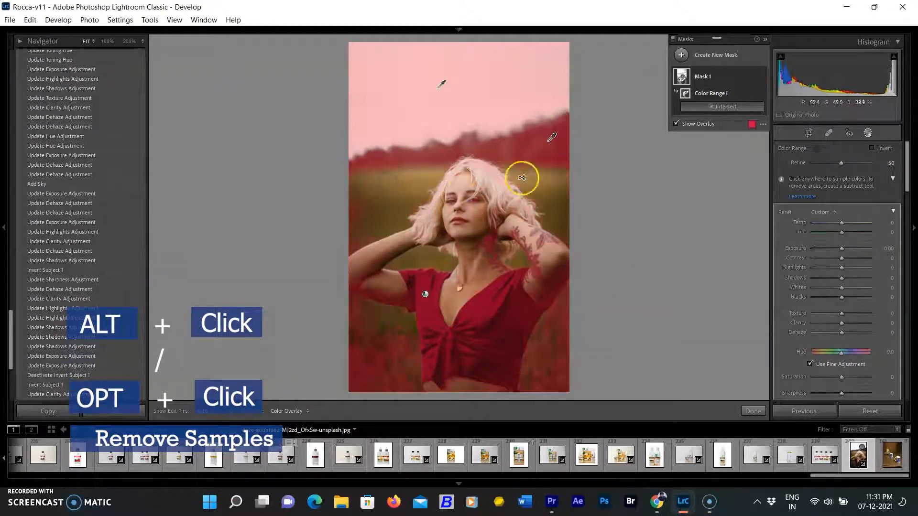
alt+click(553, 139)
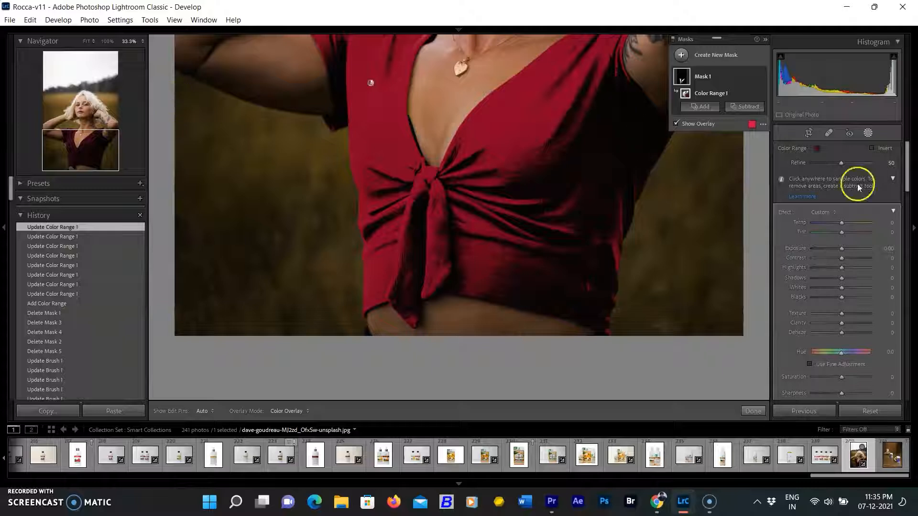
Step: Adjust the Color Range mask's Refine amount, close the tint colour picker, and set the mask's Hue to −135.4
drag(854, 164, 839, 162)
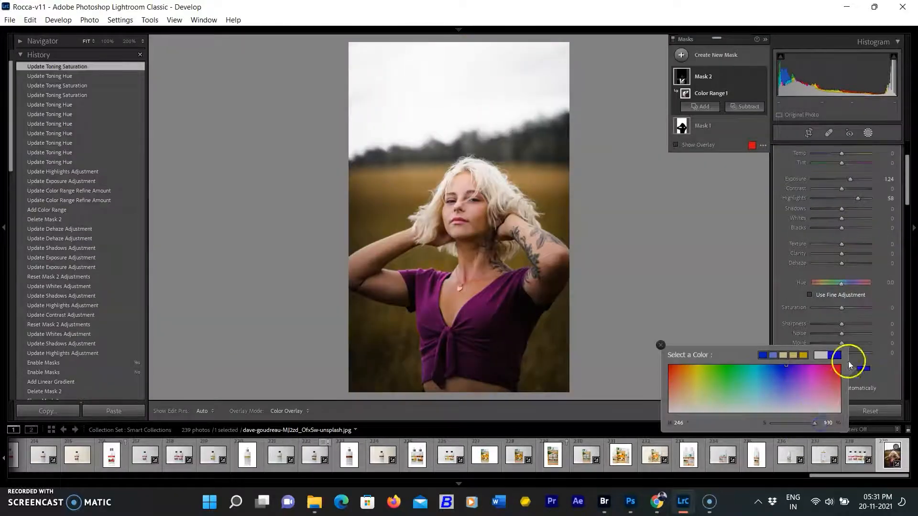
click(669, 352)
drag(842, 283, 814, 295)
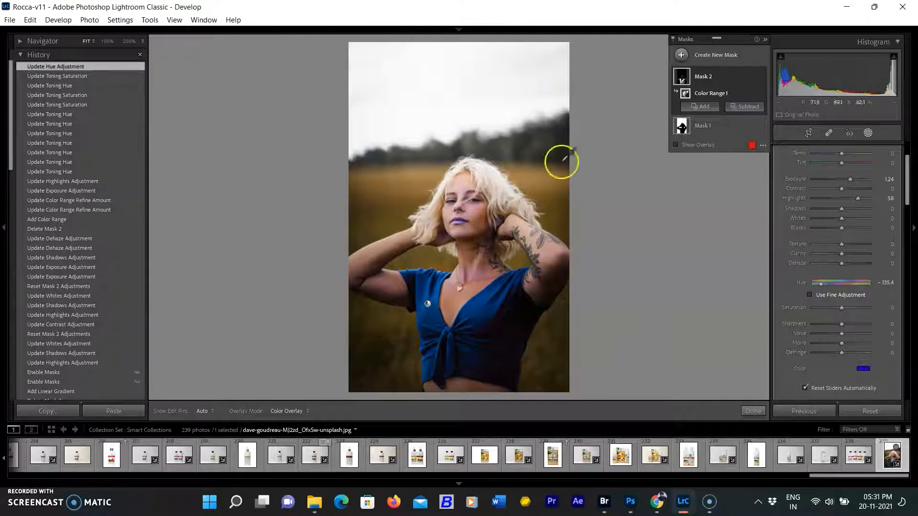
Step: Subtract the face and skin areas from the top's Color Range mask with brush strokes
click(748, 107)
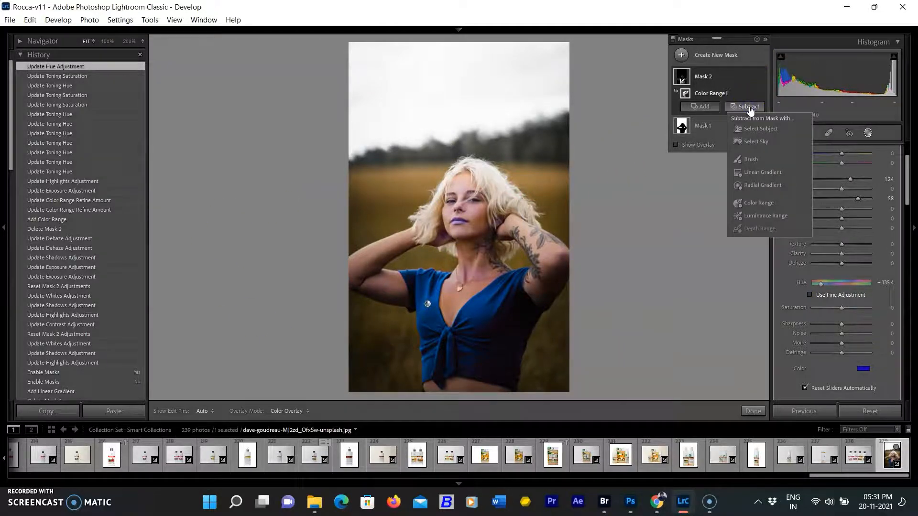
click(750, 159)
click(521, 204)
drag(248, 215, 538, 234)
mouse_move(308, 329)
mouse_down()
mouse_move(360, 320)
mouse_move(338, 332)
mouse_move(373, 258)
mouse_up()
mouse_move(296, 187)
mouse_down()
mouse_move(288, 197)
mouse_move(322, 375)
mouse_move(253, 264)
mouse_up()
mouse_move(154, 325)
mouse_down()
mouse_move(449, 356)
mouse_move(428, 82)
mouse_up()
mouse_move(555, 330)
mouse_down()
mouse_move(350, 384)
mouse_move(371, 348)
mouse_up()
click(334, 315)
click(22, 43)
click(48, 129)
drag(469, 290, 684, 403)
drag(687, 306, 558, 308)
scroll(658, 224, down, 3)
drag(658, 223, 707, 216)
mouse_move(302, 226)
mouse_down()
mouse_move(237, 193)
mouse_move(236, 242)
mouse_move(365, 200)
mouse_move(469, 254)
mouse_move(472, 148)
mouse_up()
click(109, 127)
click(76, 166)
drag(554, 188, 750, 197)
mouse_move(750, 197)
mouse_down()
mouse_move(691, 191)
mouse_move(347, 211)
mouse_up()
Step: Fit the whole portrait in view, finish masking, and compare the before and after versions
click(87, 41)
click(753, 411)
click(207, 411)
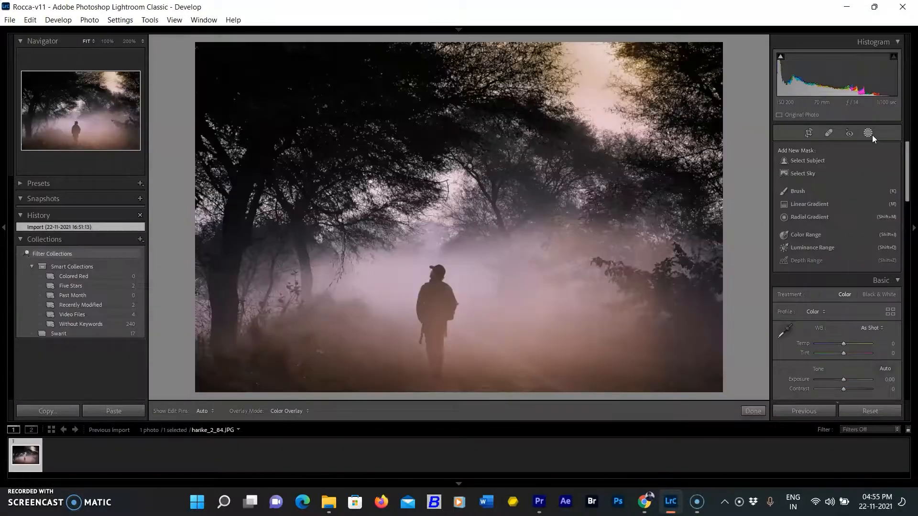
Step: Create a Luminance Range mask on the misty forest photo from the bright sky patch, and preview its luminance map
click(825, 248)
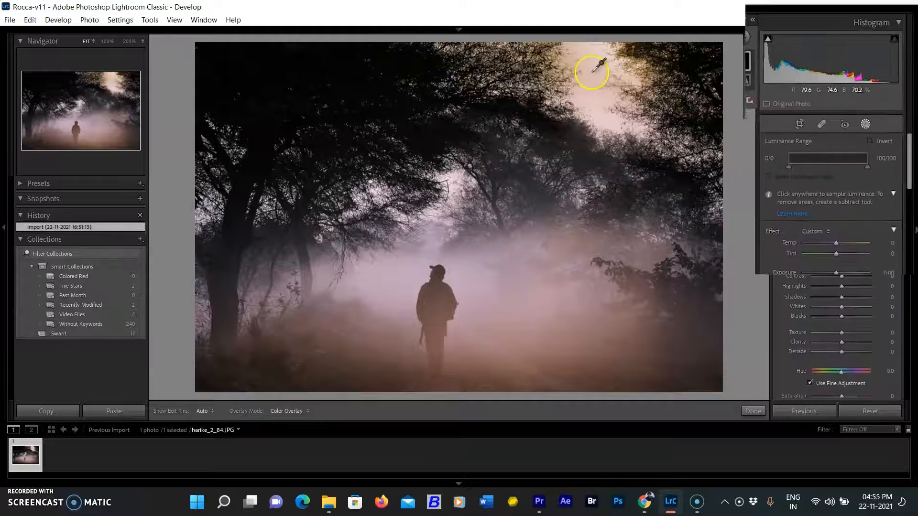
click(592, 72)
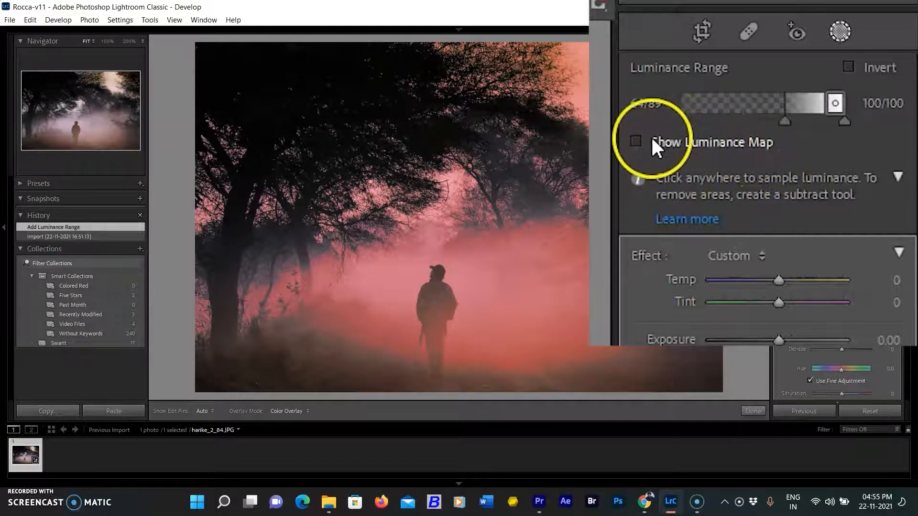
click(639, 142)
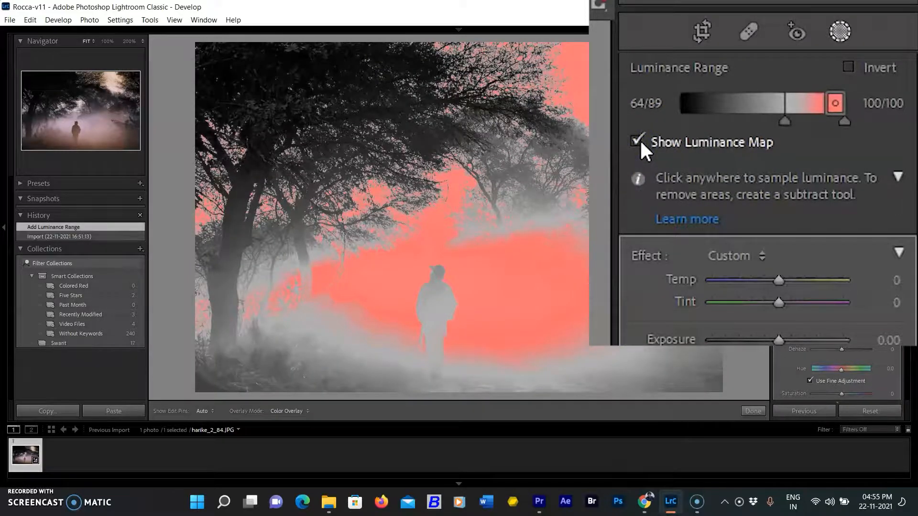
click(639, 139)
Step: Adjust the lower end of the luminance range to 66/98 using the luminance map, and hide the map
drag(785, 118, 780, 121)
click(639, 140)
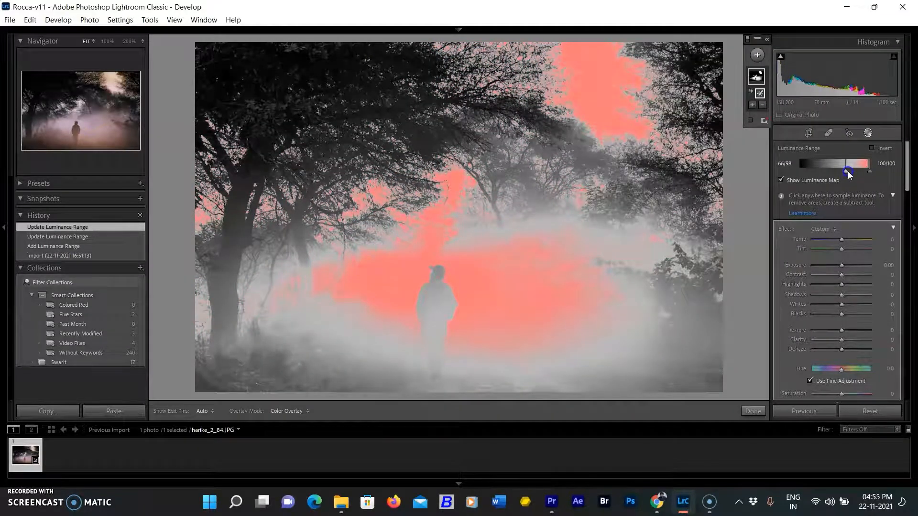
drag(849, 175, 849, 175)
click(782, 180)
Step: Set the luminance mask's Hue to 20.7 and pick a yellow tint with hue 51 and saturation 32
click(819, 317)
drag(810, 306, 811, 305)
drag(814, 301, 843, 302)
scroll(838, 381, down, 5)
click(863, 176)
click(694, 197)
click(693, 205)
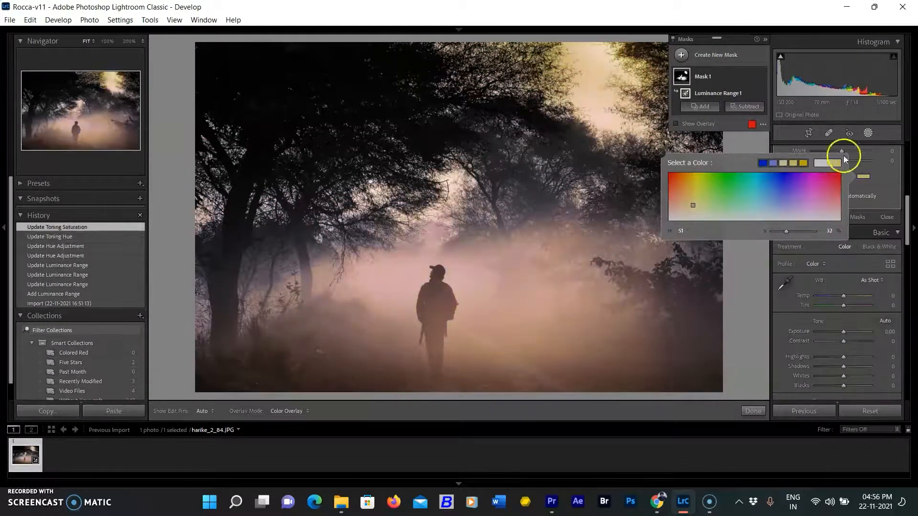
Step: Turn off fine adjustment for the luminance mask's Hue and set it to −8.0
scroll(809, 231, up, 3)
drag(914, 213, 908, 217)
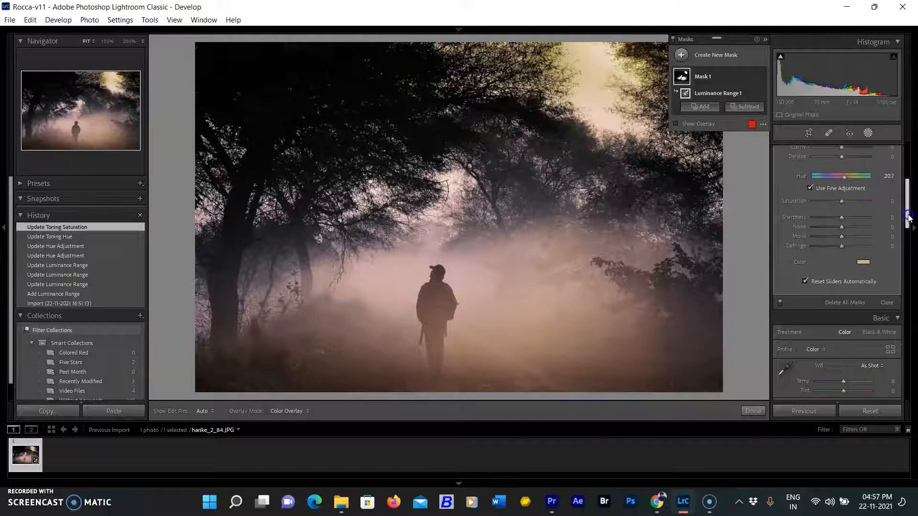
scroll(826, 259, up, 1)
drag(845, 247, 841, 248)
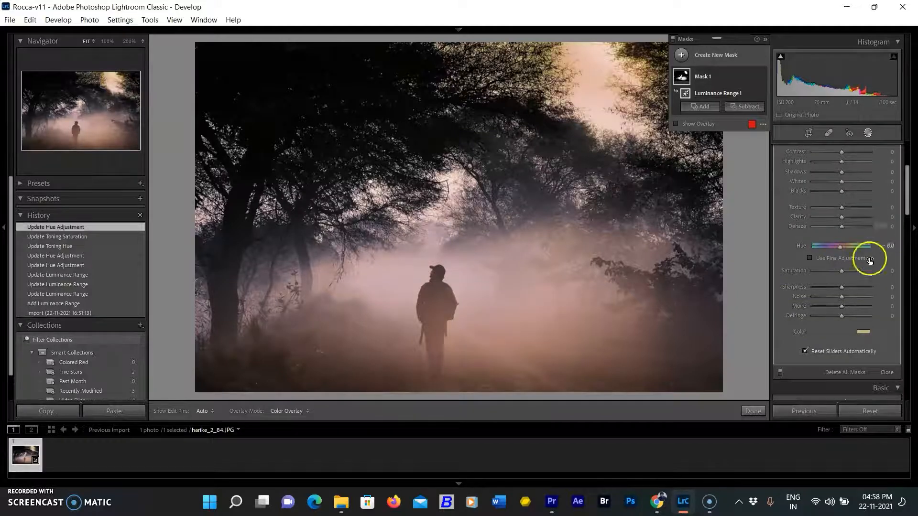
Step: Change the luminance mask's tint colour to a yellow-green hue
scroll(870, 260, down, 2)
click(864, 193)
click(710, 206)
Step: Set the luminance mask's Temp to 4 and extend the lower end of its luminance range to 22/98
drag(907, 208, 909, 157)
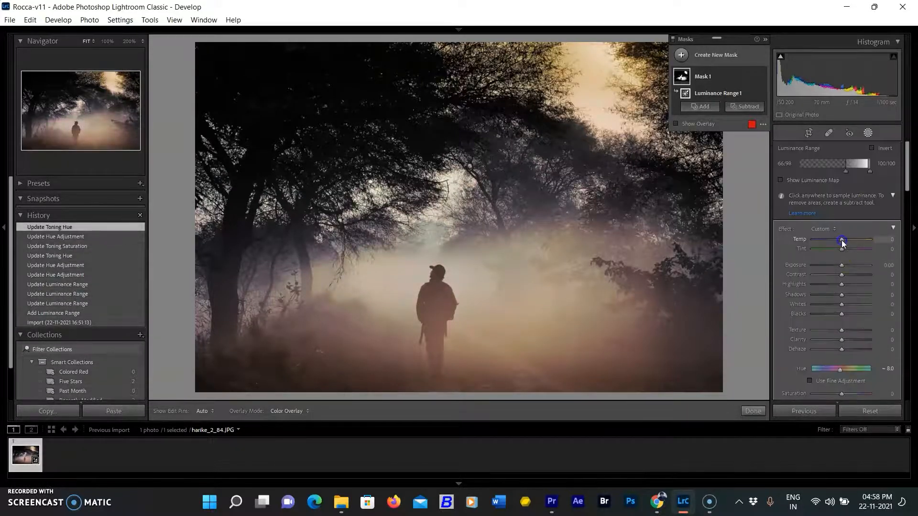
drag(842, 240, 842, 240)
drag(846, 171, 822, 172)
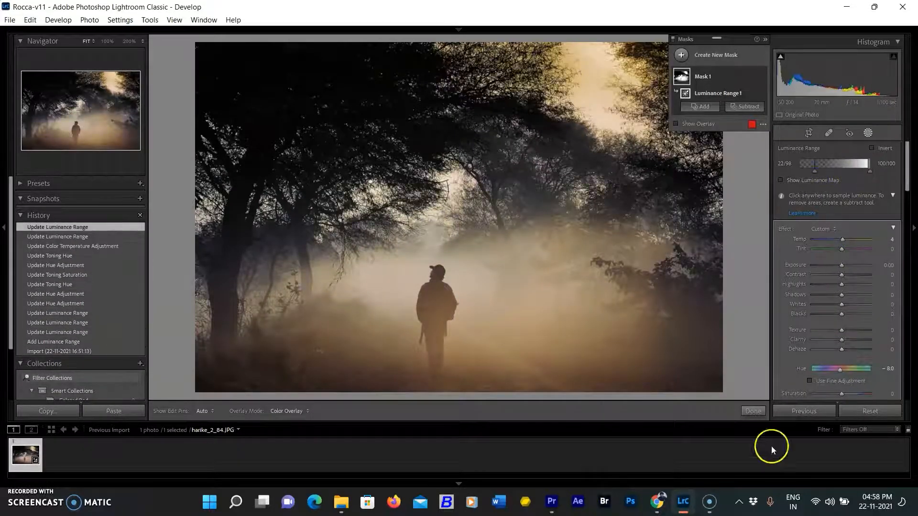
Step: Finish the luminance mask and compare the before and after versions of the forest photo
click(754, 411)
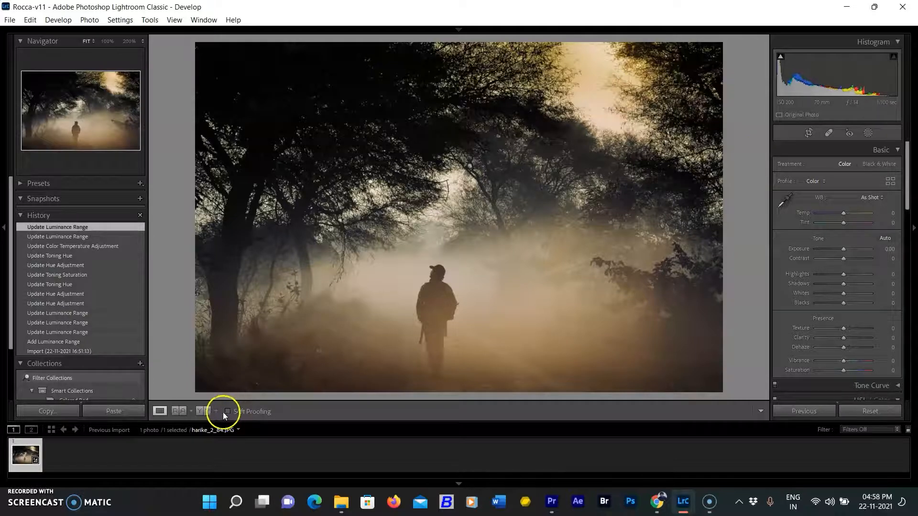
click(202, 411)
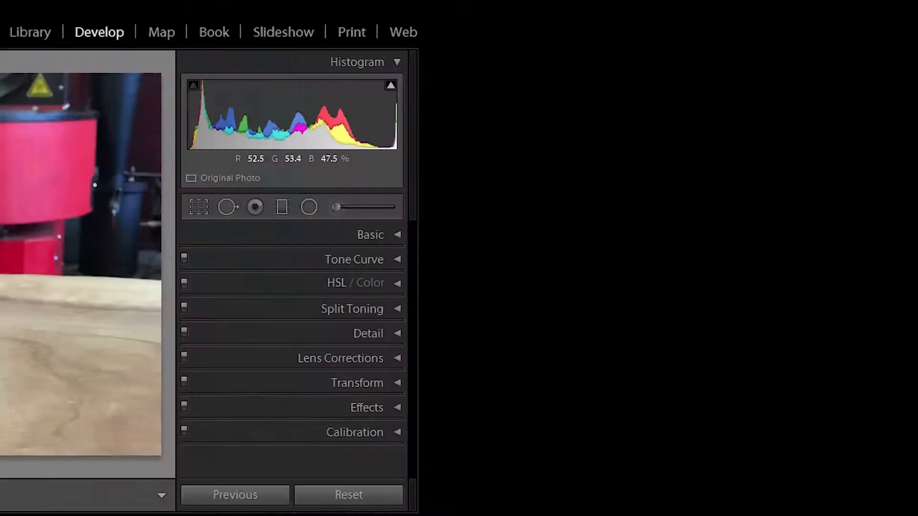